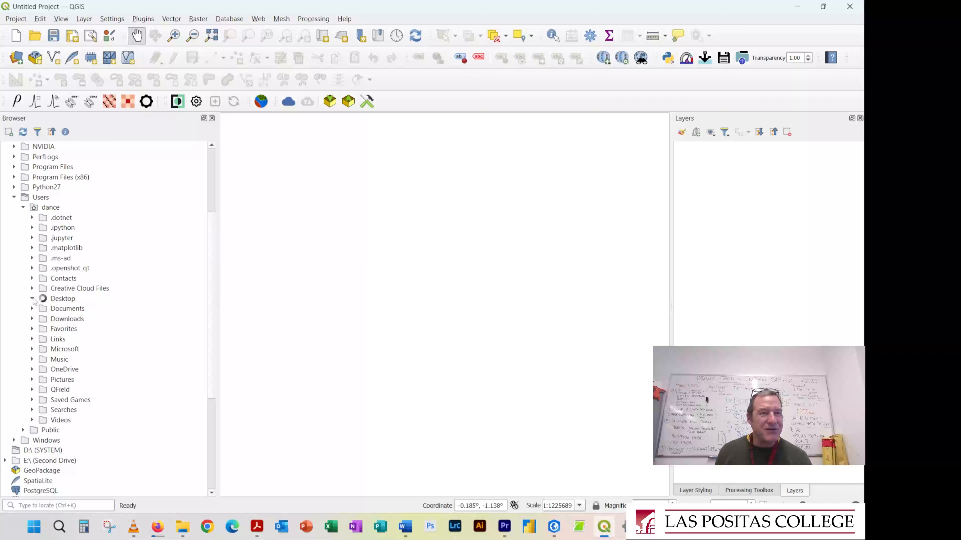
Add 2024_11_1_3Steves_RGB.tif from the Drone Images folder on the Desktop to the map
click(33, 299)
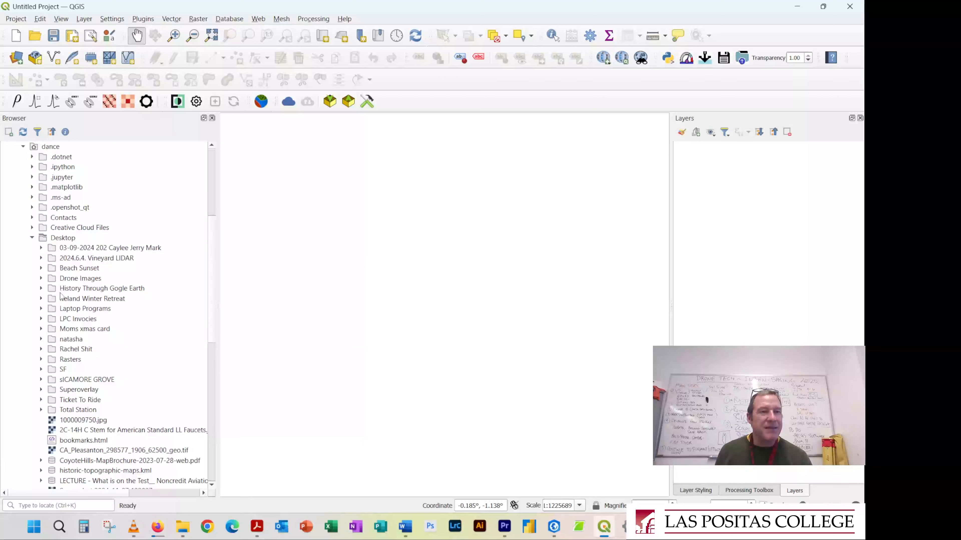
click(40, 278)
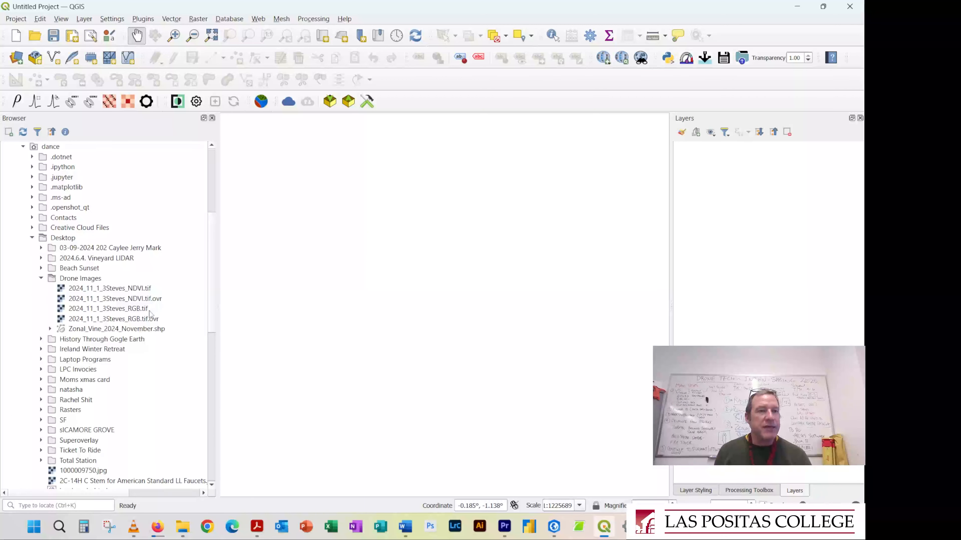
click(126, 311)
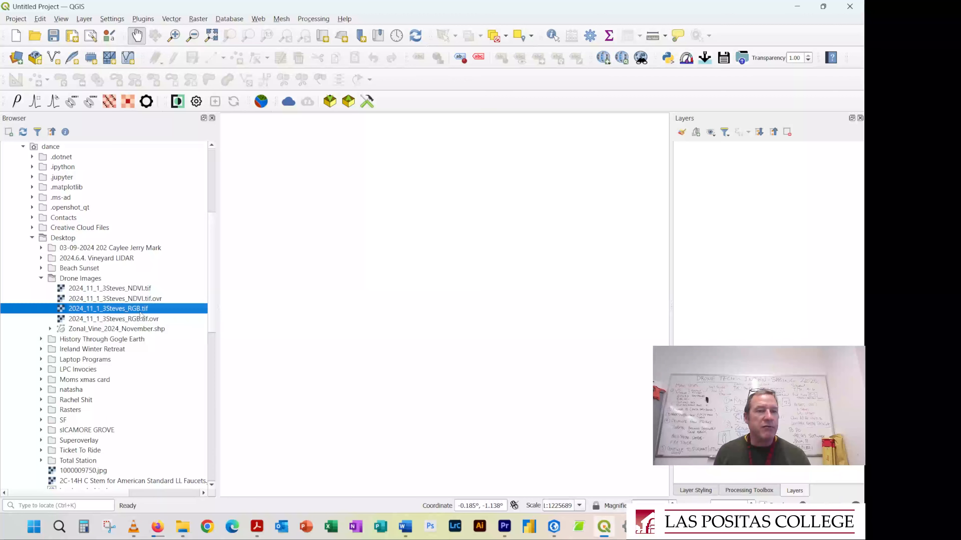
drag(122, 312, 356, 299)
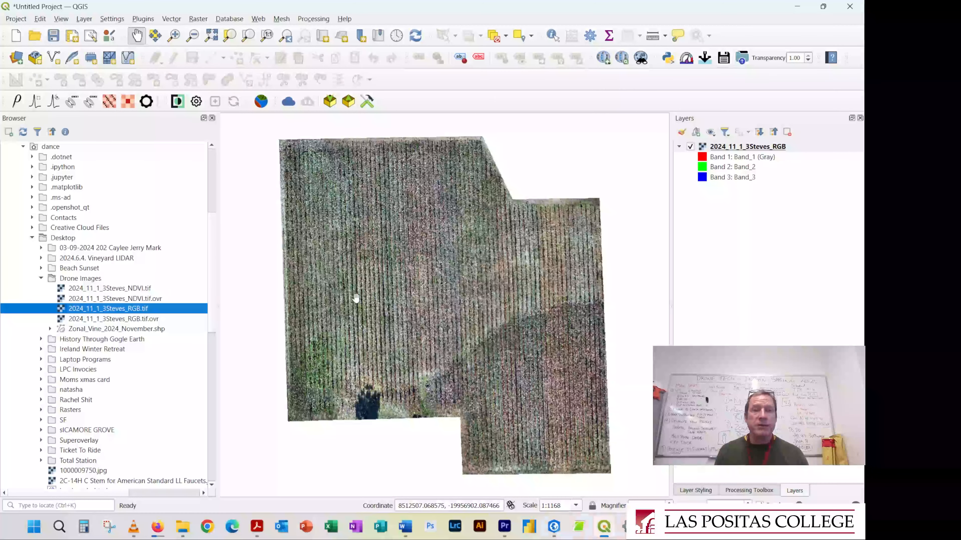
Examine the RGB orthomosaic from single pixels and vine rows up to the full vineyard extent
scroll(287, 153, up, 6)
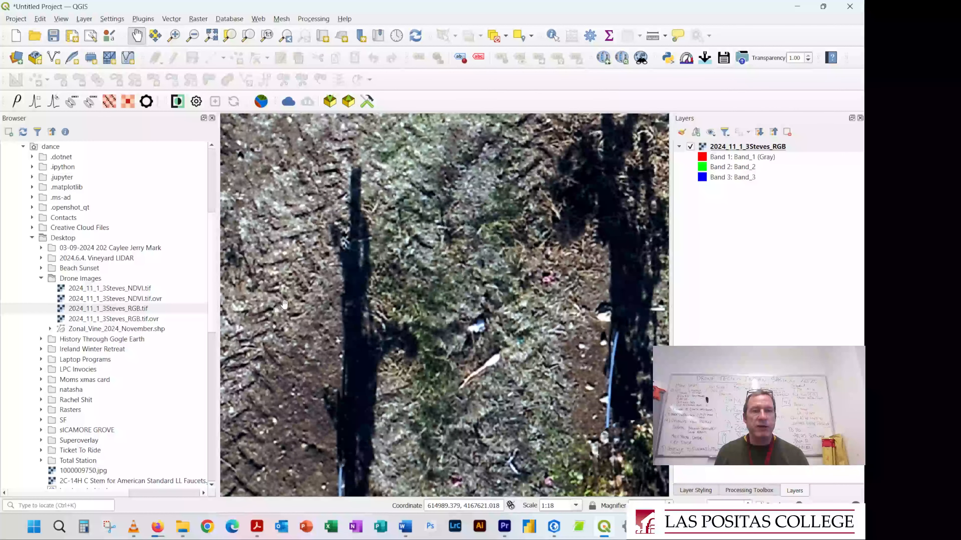
scroll(282, 306, down, 1)
drag(324, 318, 417, 361)
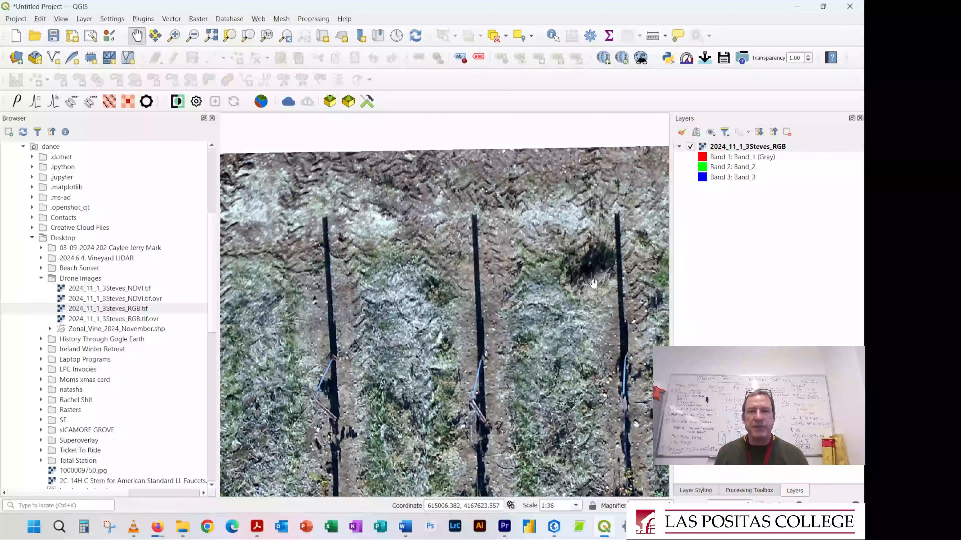
scroll(417, 361, up, 2)
scroll(562, 262, up, 1)
scroll(453, 261, up, 3)
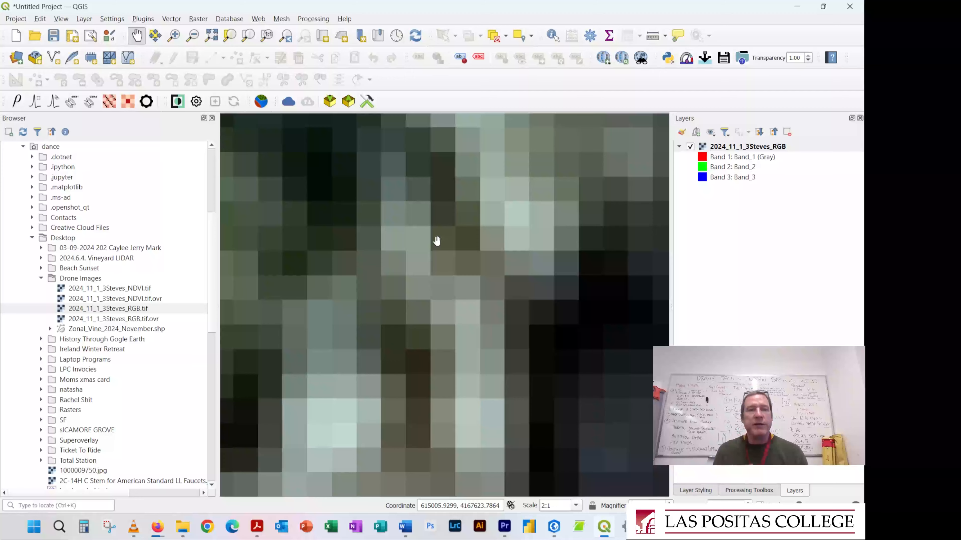
scroll(437, 241, down, 1)
scroll(437, 241, down, 5)
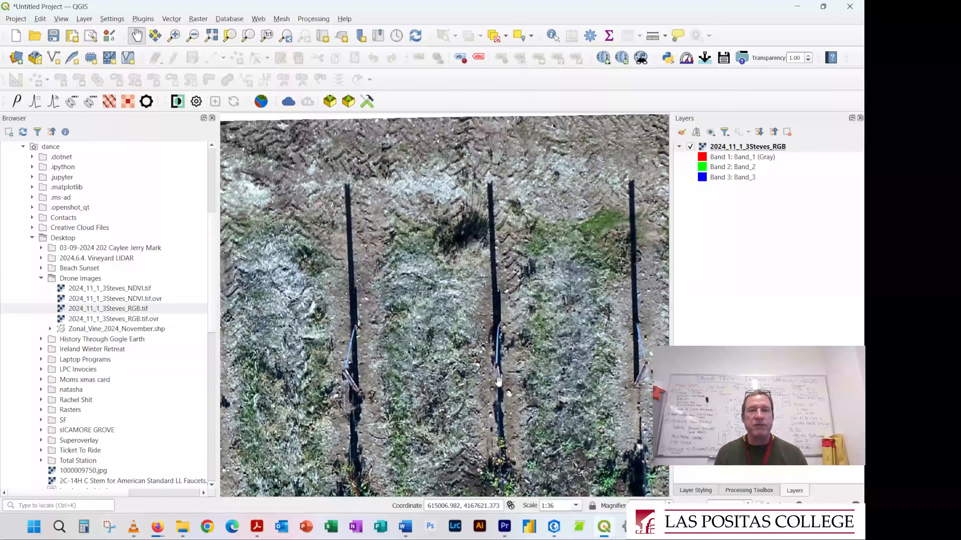
scroll(498, 382, down, 2)
scroll(354, 368, down, 3)
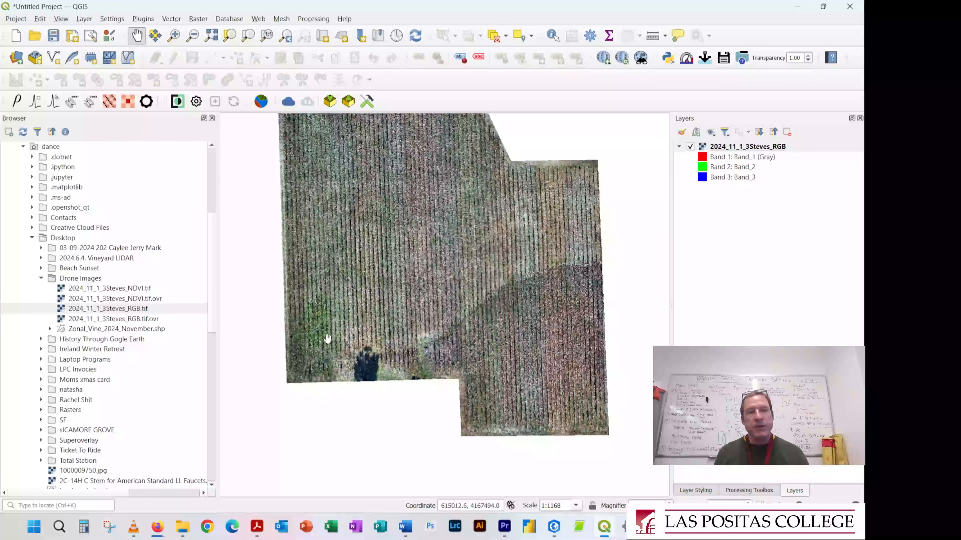
scroll(315, 314, up, 1)
scroll(300, 390, down, 1)
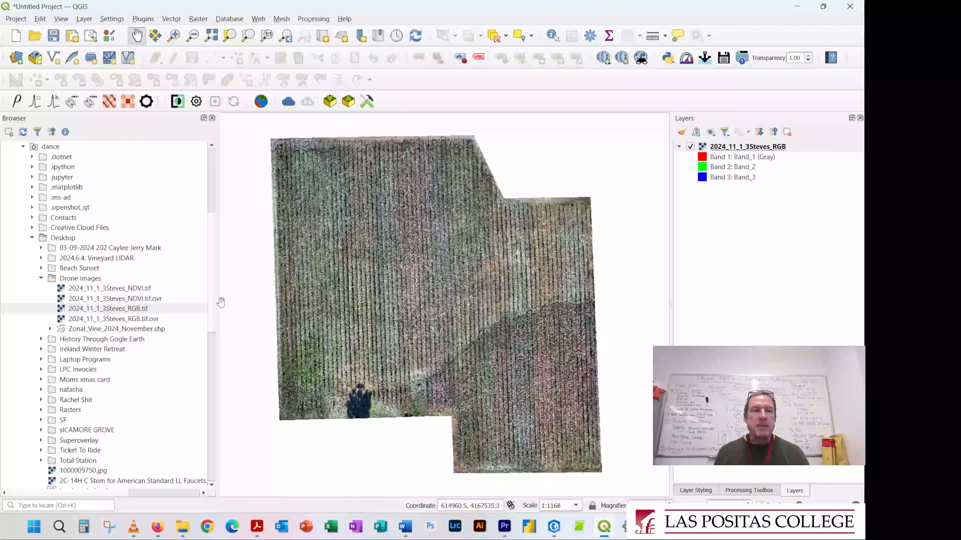
Add 2024_11_1_3Steves_NDVI.tif to the map and hide the RGB layer
click(124, 292)
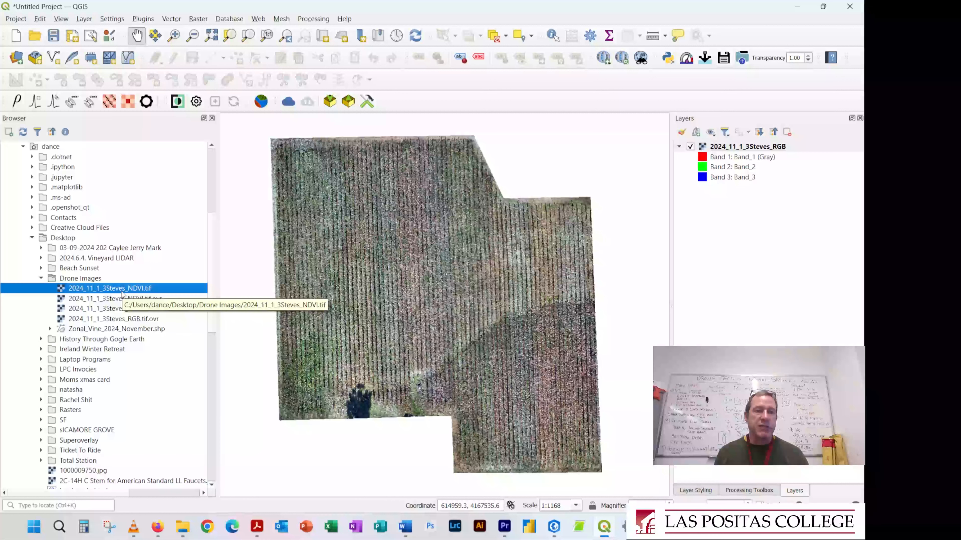
drag(122, 294, 410, 314)
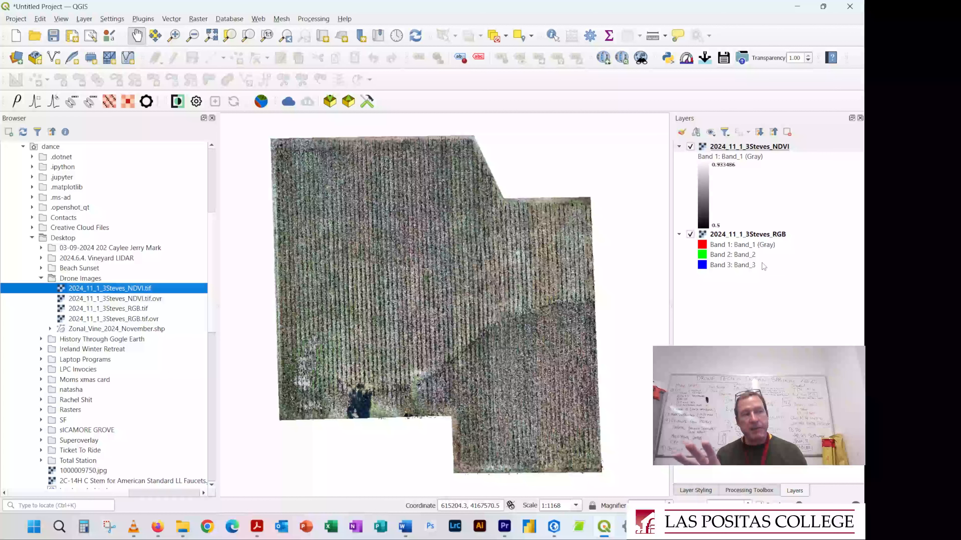
click(690, 236)
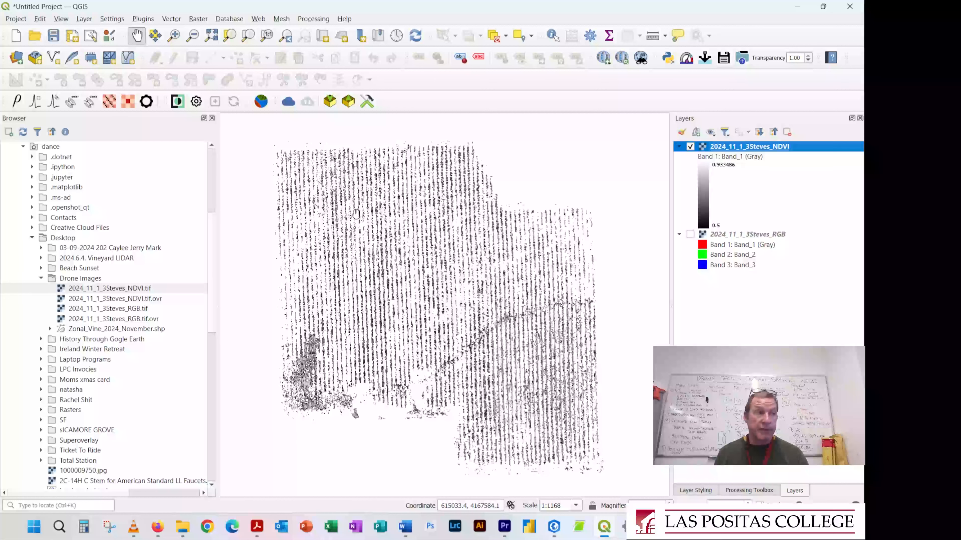
Inspect the grayscale NDVI raster along the vine rows, down to the individual pixels of a vine canopy
scroll(356, 214, up, 1)
drag(229, 152, 392, 354)
scroll(391, 355, up, 1)
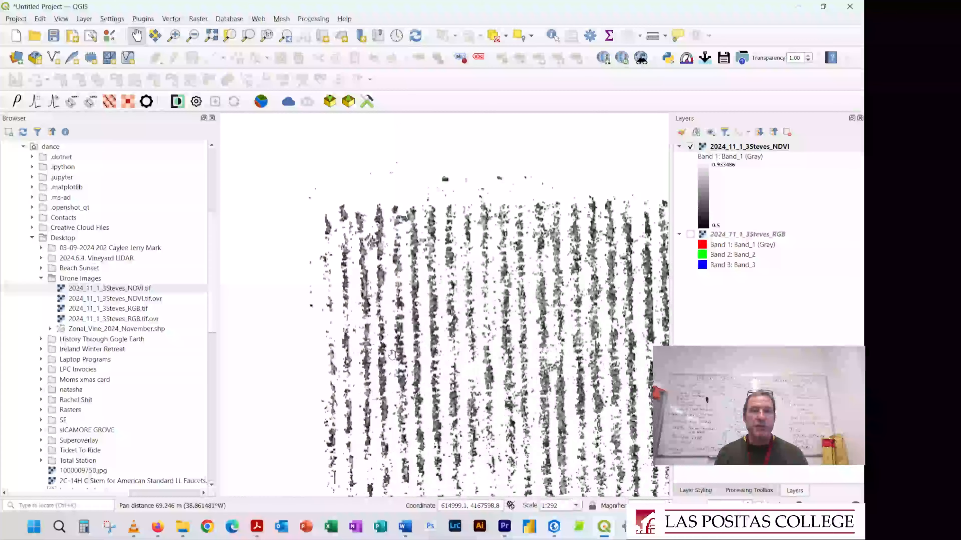
scroll(392, 355, up, 5)
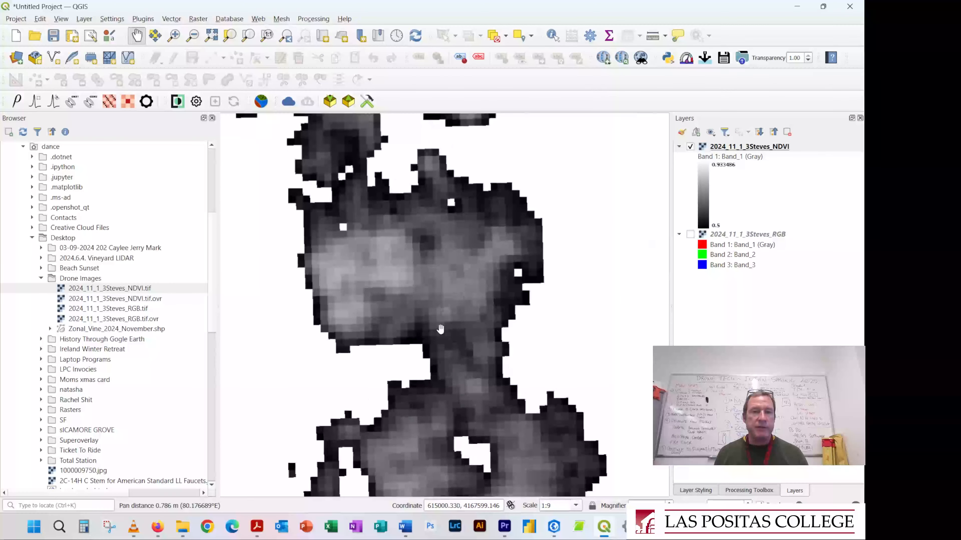
scroll(412, 306, up, 1)
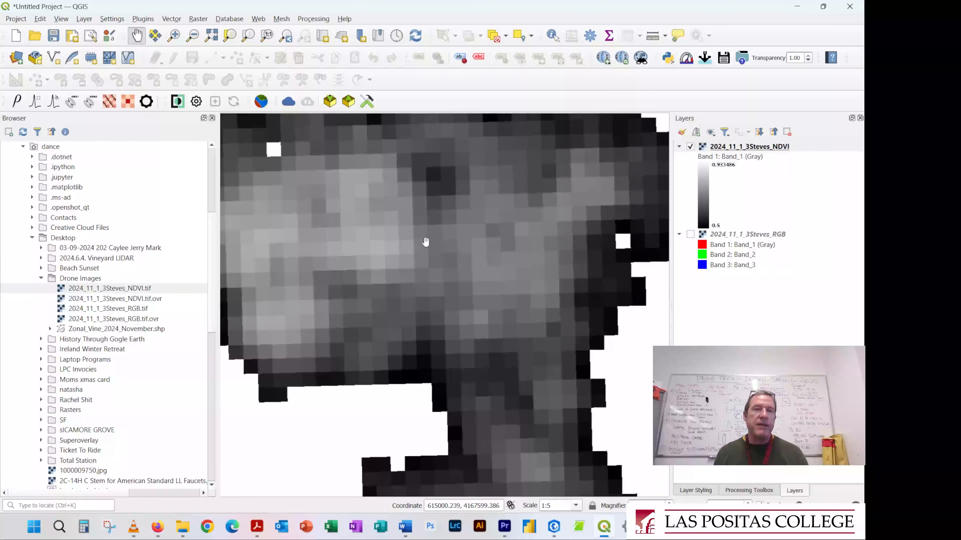
drag(425, 241, 462, 321)
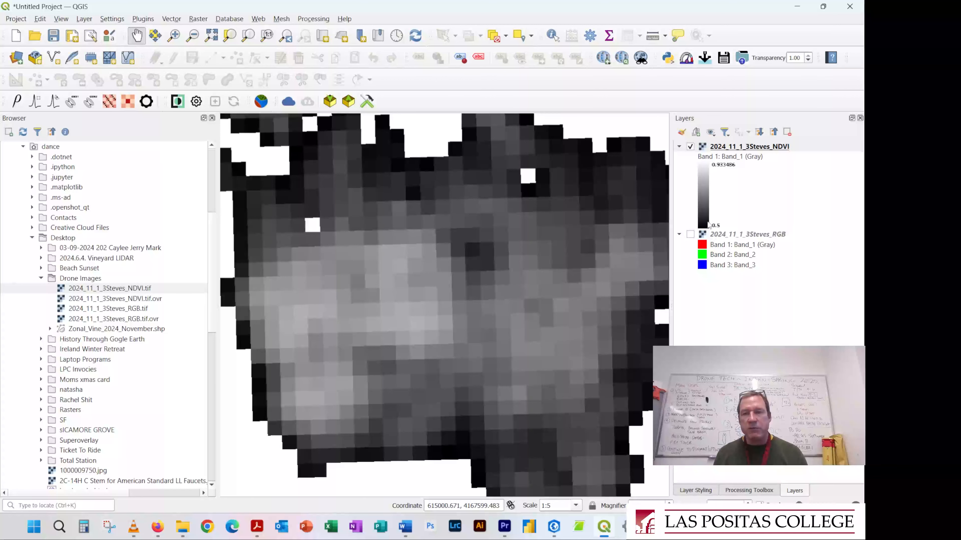
scroll(441, 300, down, 1)
scroll(441, 299, down, 1)
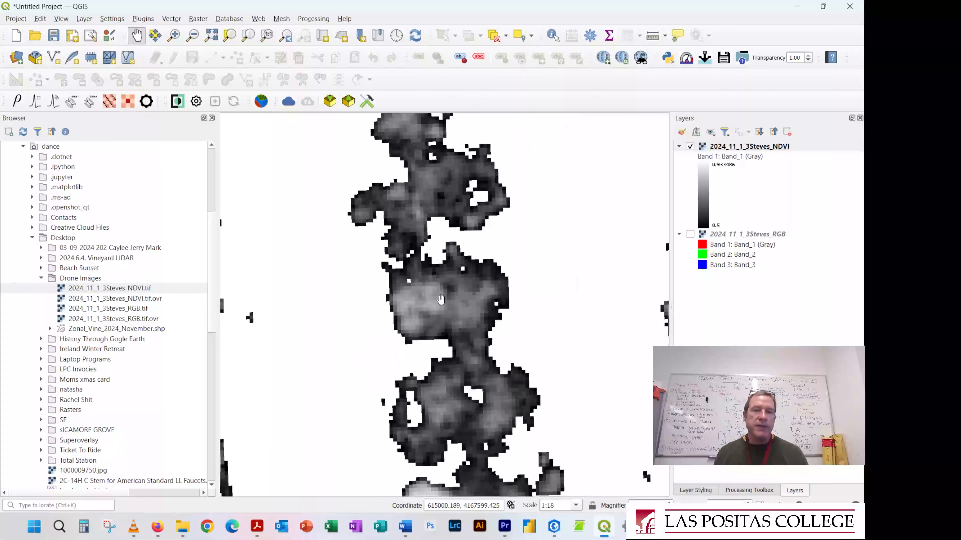
scroll(444, 289, up, 3)
drag(448, 284, 497, 336)
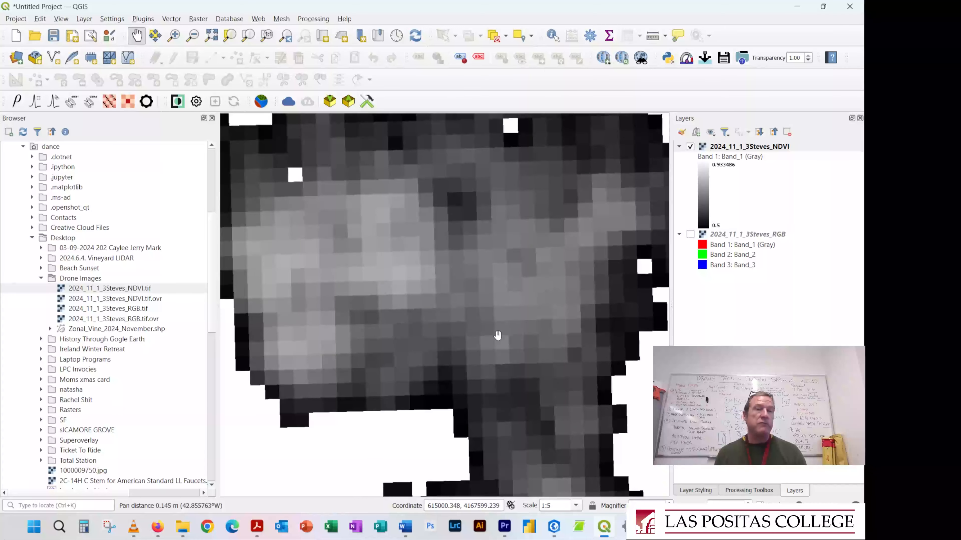
scroll(498, 336, down, 1)
drag(534, 294, 483, 258)
Change the NDVI layer's render type to Singleband pseudocolor with the red-to-blue color ramp and apply it
click(761, 151)
double_click(761, 150)
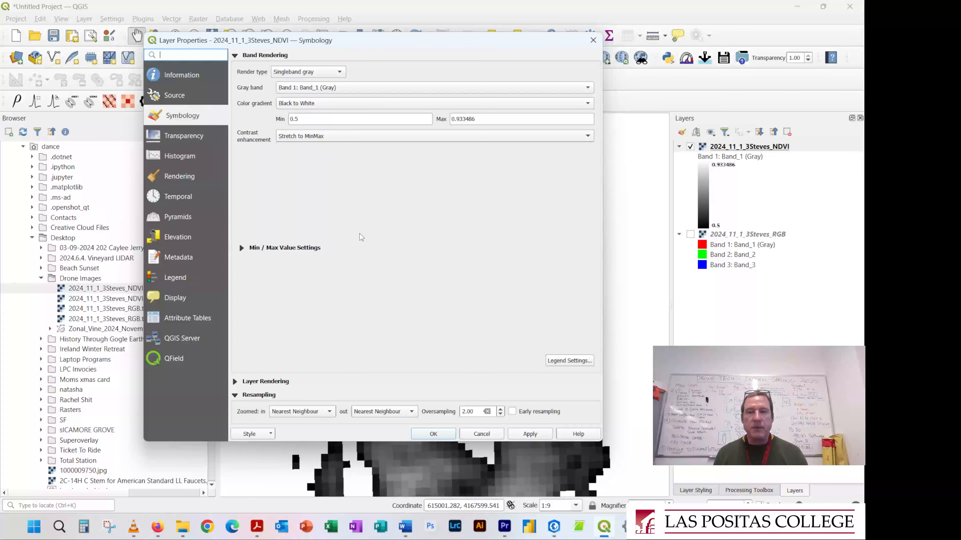
click(307, 72)
click(305, 83)
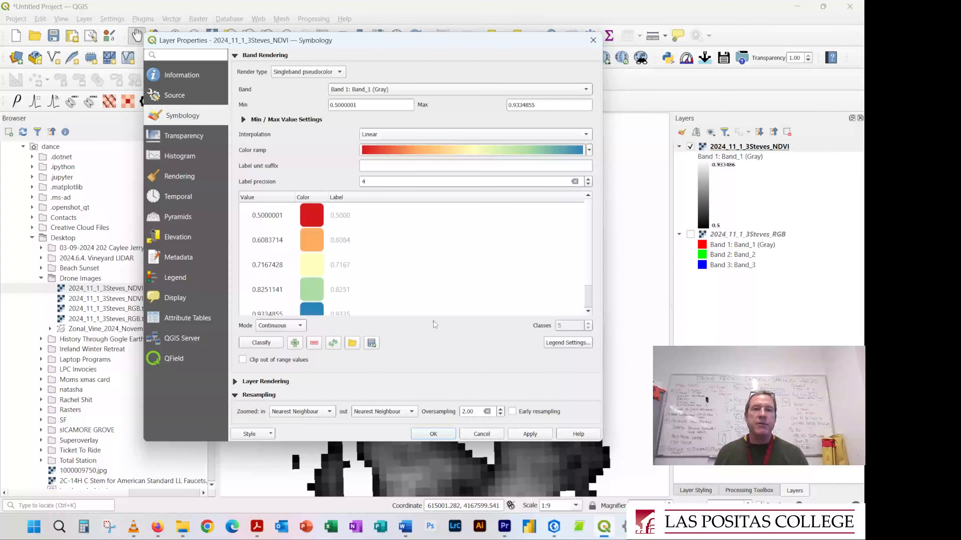
click(523, 439)
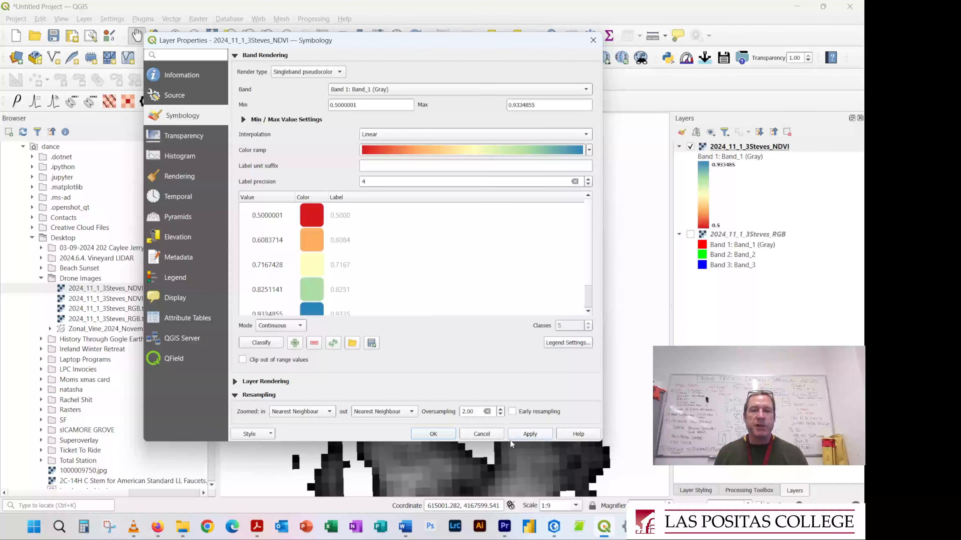
click(439, 436)
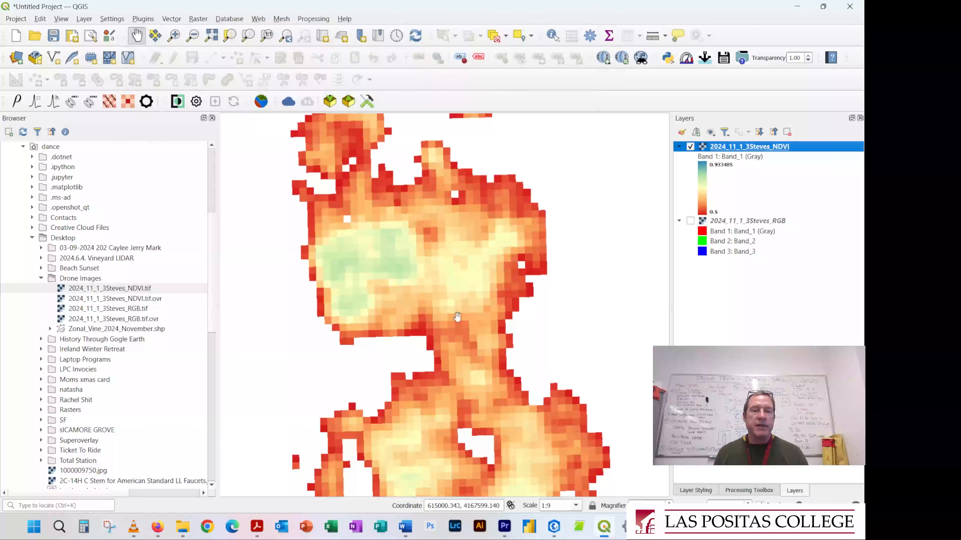
Examine the colored NDVI values on individual vines, in the weedy corner and over the whole vineyard
scroll(401, 232, down, 1)
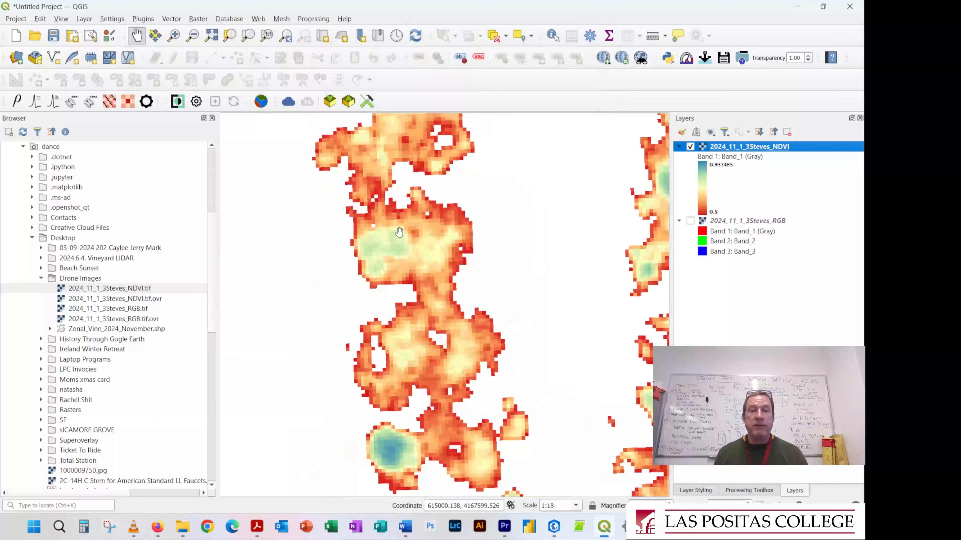
drag(388, 461, 385, 394)
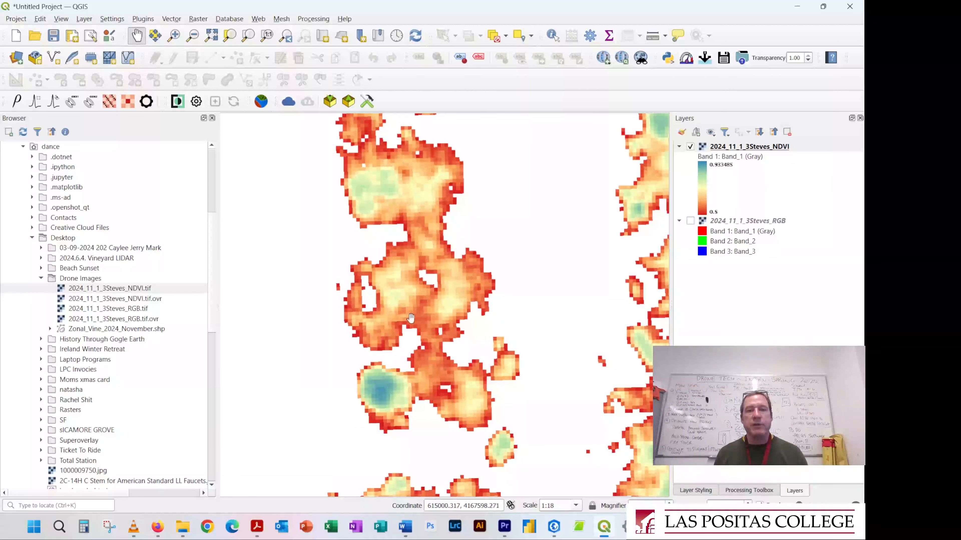
drag(430, 391, 321, 279)
drag(556, 353, 540, 350)
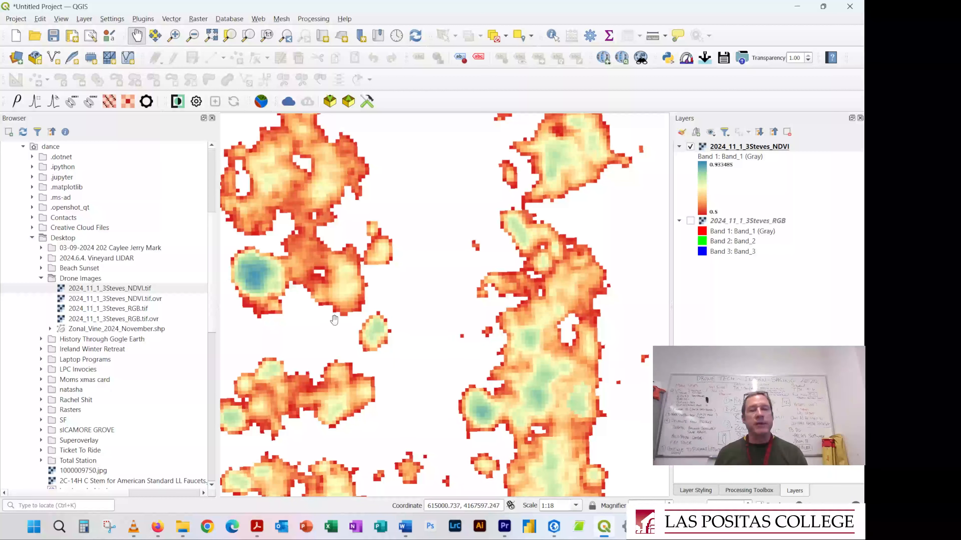
scroll(241, 257, down, 5)
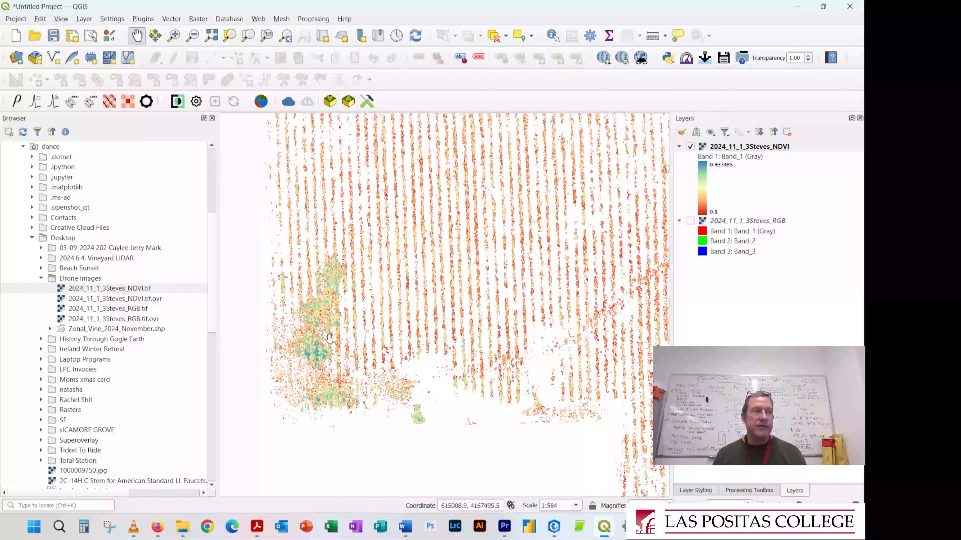
drag(566, 350, 260, 289)
scroll(465, 348, down, 1)
drag(423, 282, 489, 340)
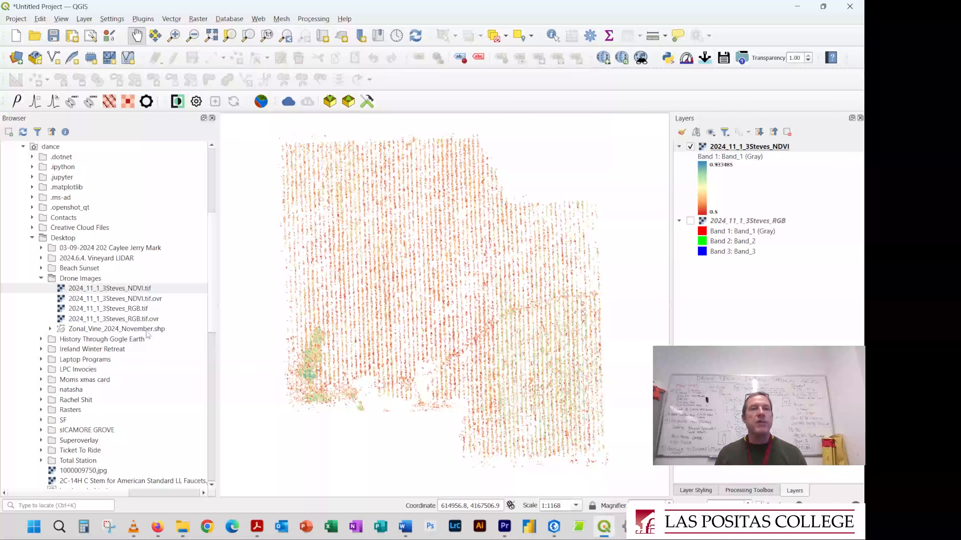
Add the Zonal_Vine_2024_November.shp grid from the Drone Images folder to the map
click(112, 329)
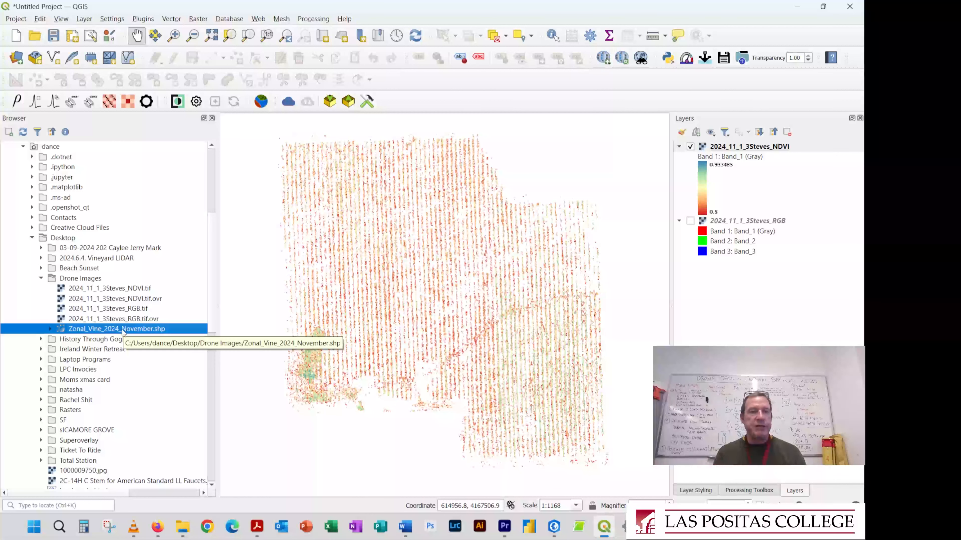
drag(109, 330, 405, 324)
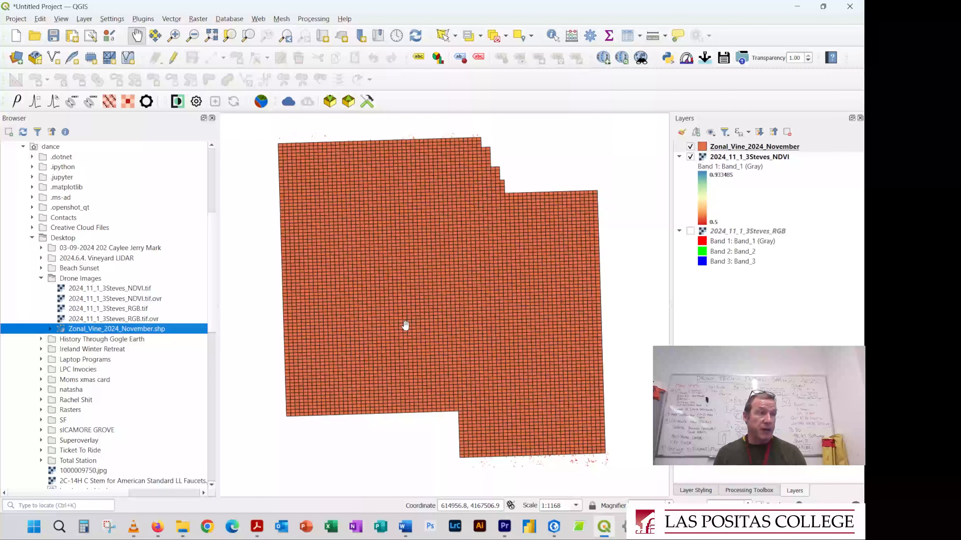
Give the Zonal_Vine_2024_November grid a transparent fill and a medium gray stroke, and apply the style
double_click(753, 147)
click(264, 69)
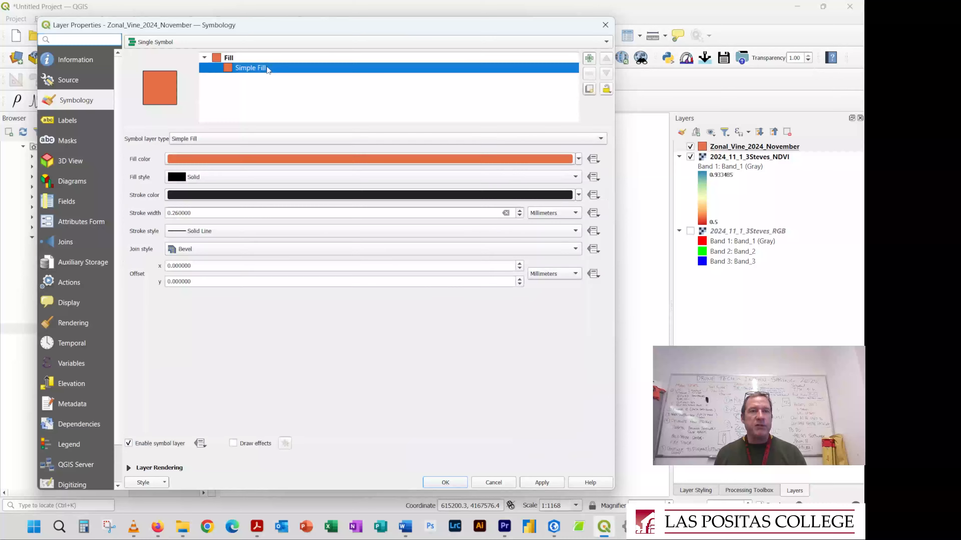
click(578, 159)
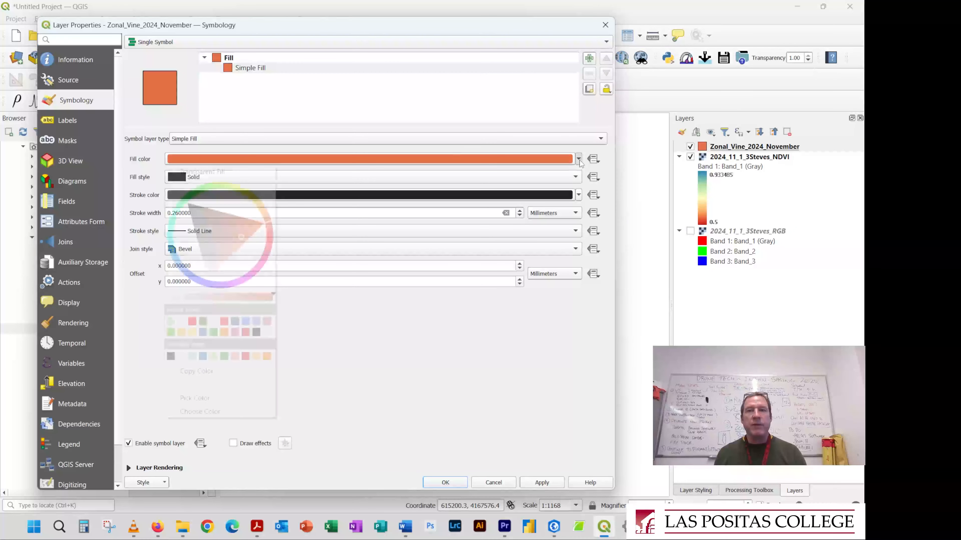
click(188, 169)
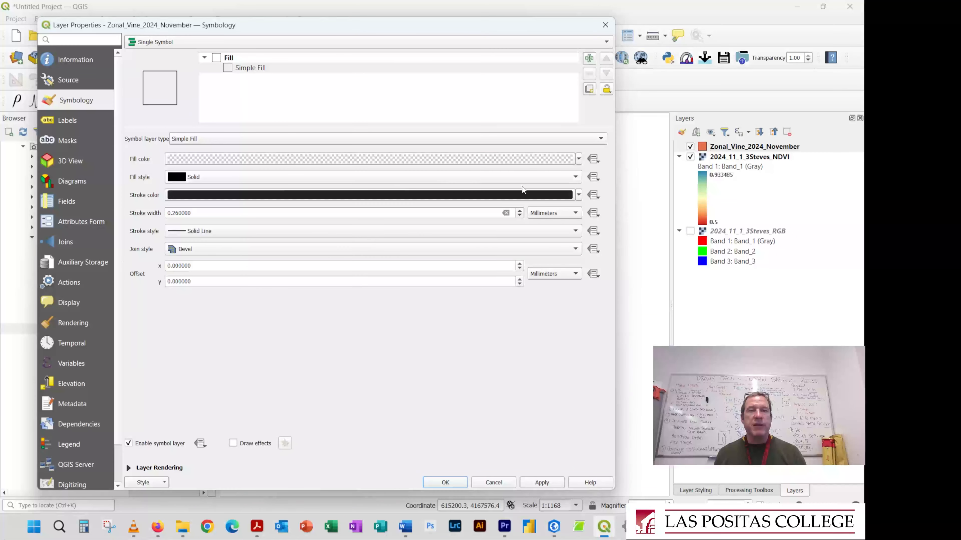
click(578, 195)
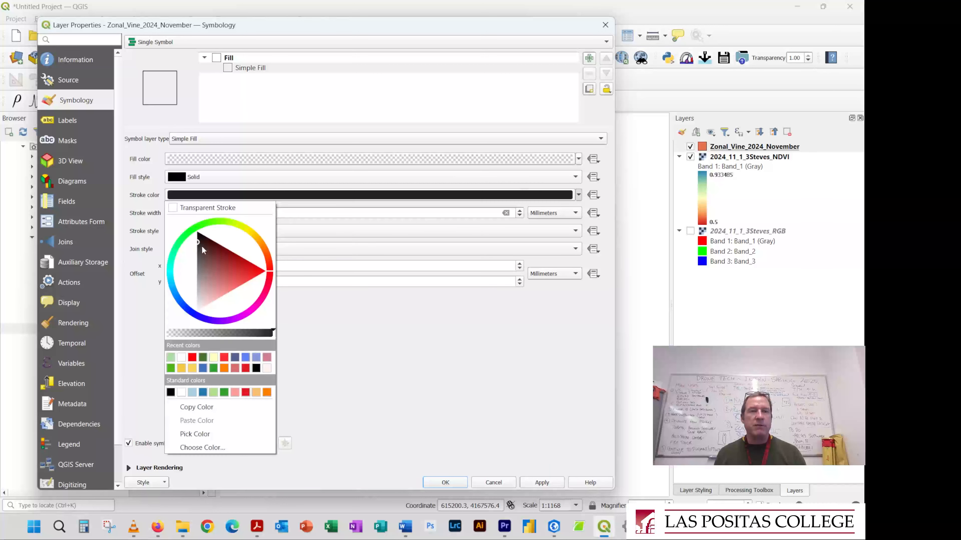
drag(200, 244, 198, 285)
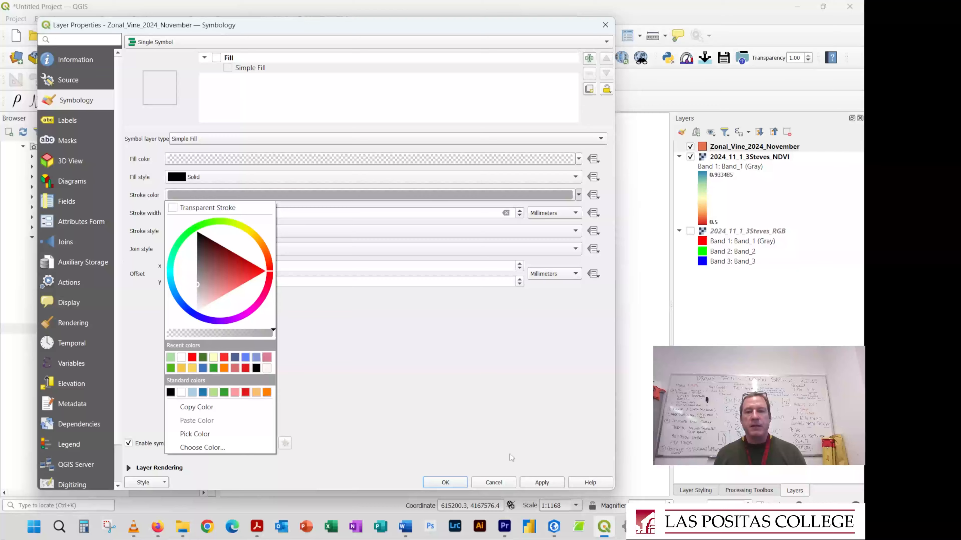
click(542, 483)
click(458, 484)
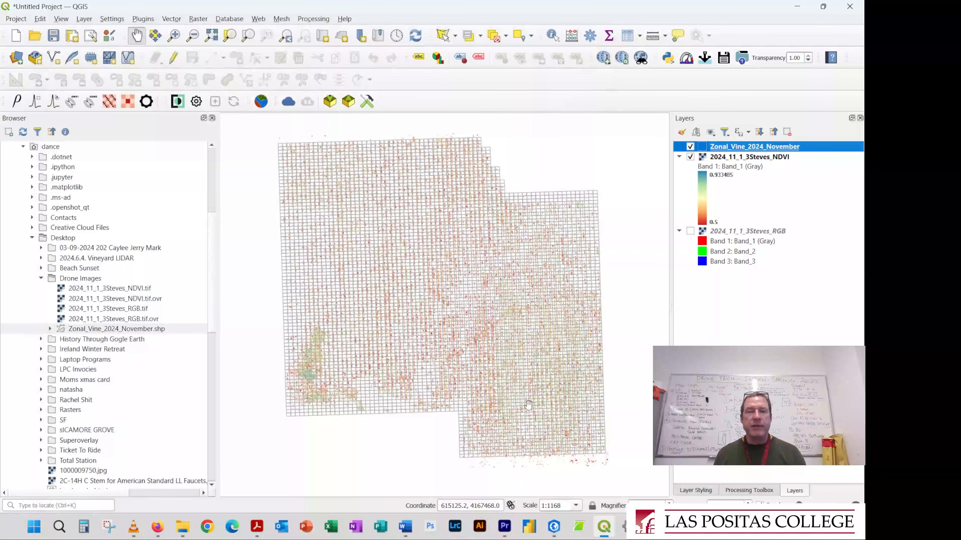
Examine how the grid cells divide the vine rows and which NDVI pixels fall inside a single vine's cell
scroll(531, 194, up, 2)
drag(450, 237, 512, 336)
scroll(453, 215, up, 1)
scroll(453, 215, up, 1)
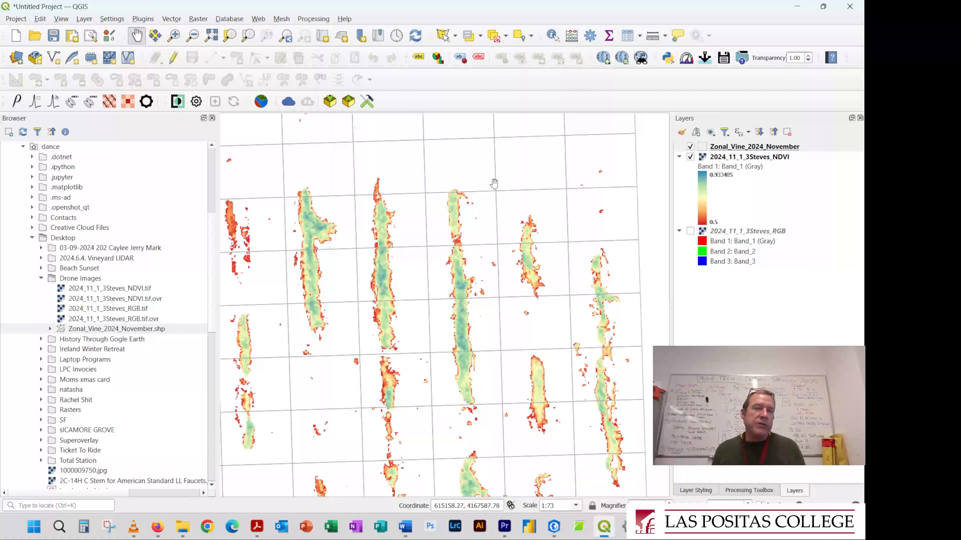
scroll(496, 188, up, 1)
scroll(399, 228, up, 1)
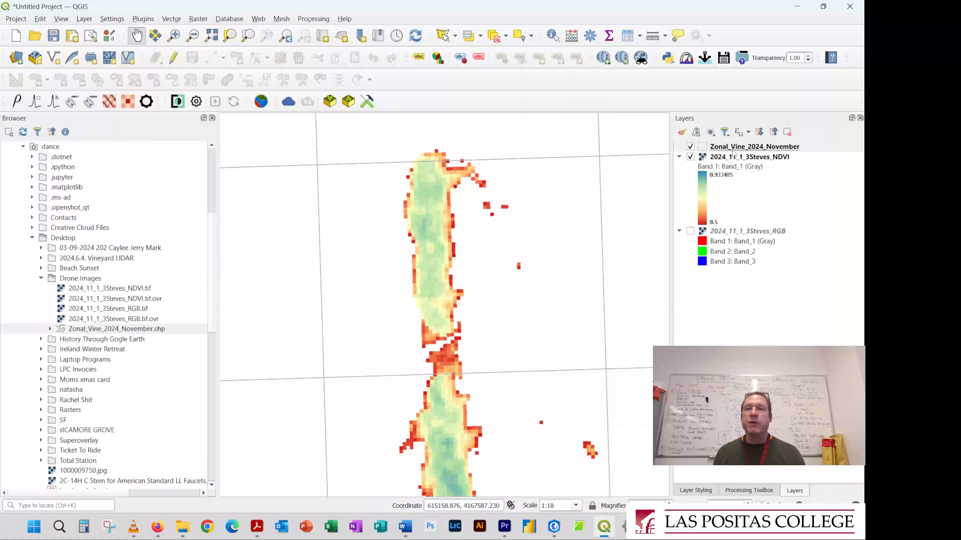
Switch the Zonal_Vine_2024_November symbology to Graduated, using the _stdev field as its value
click(732, 151)
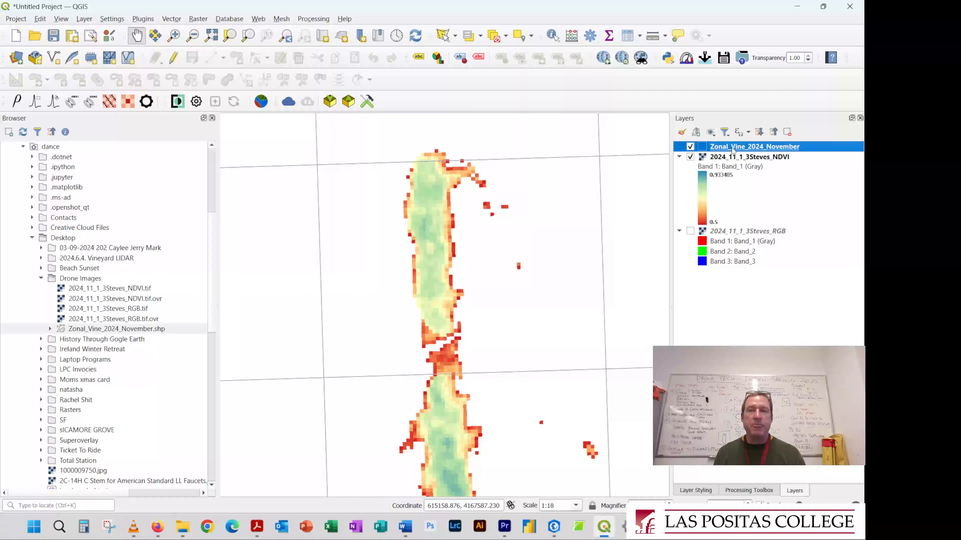
double_click(733, 151)
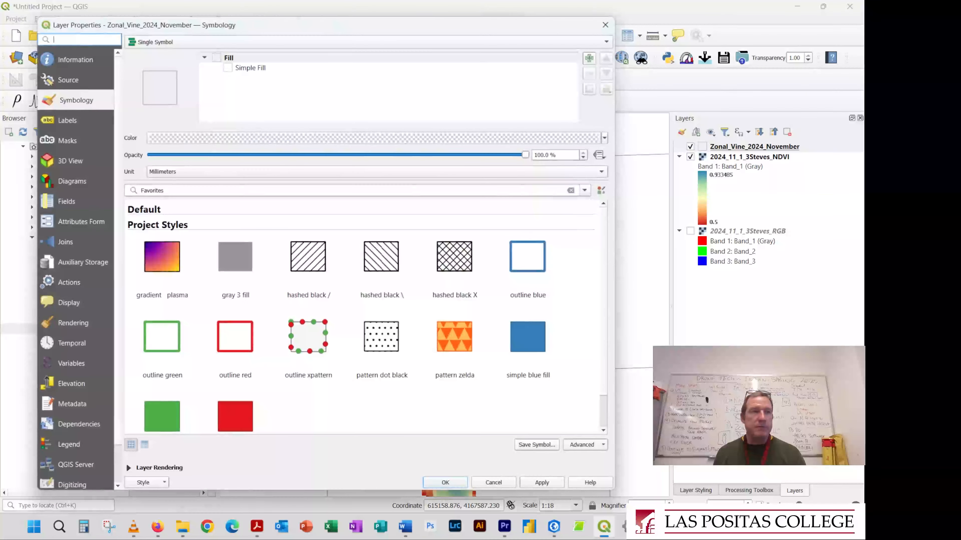
drag(358, 34, 317, 34)
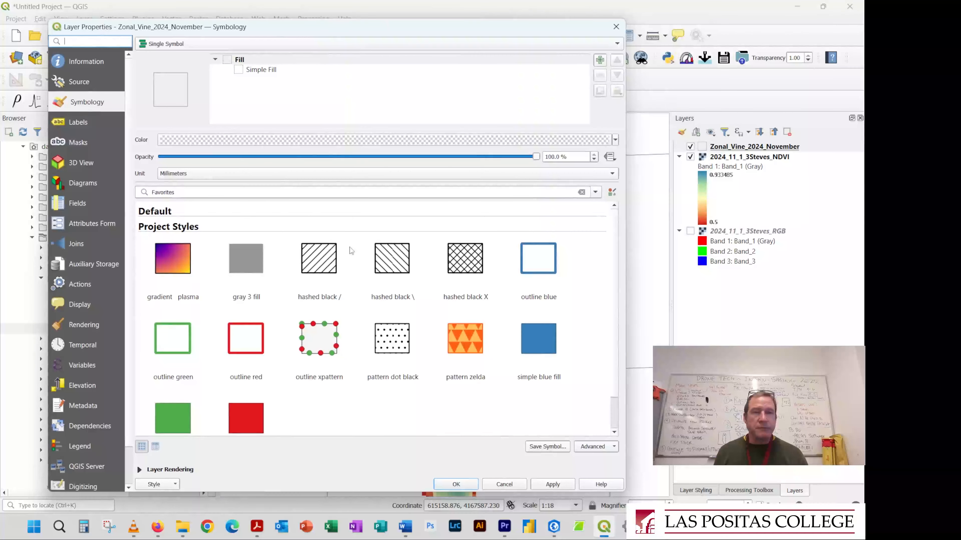
click(195, 46)
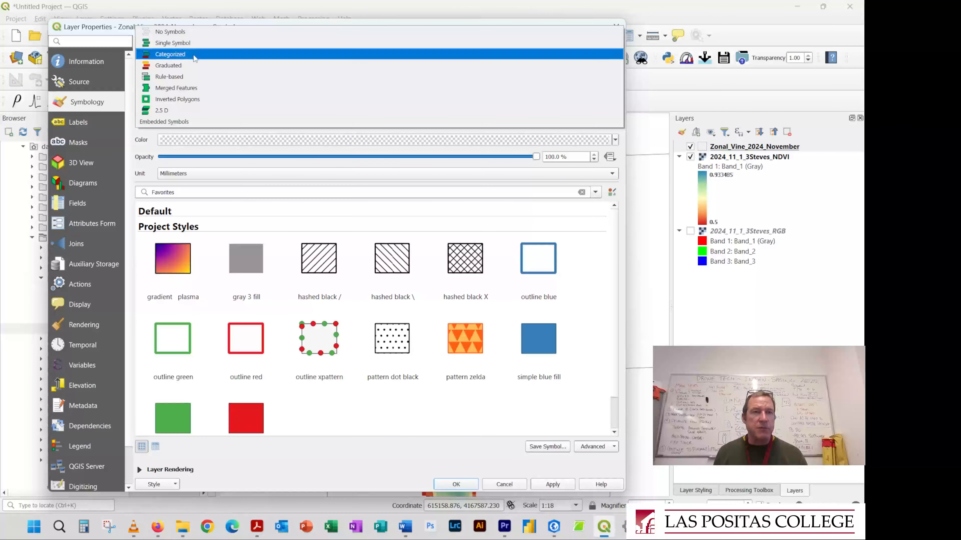
click(196, 65)
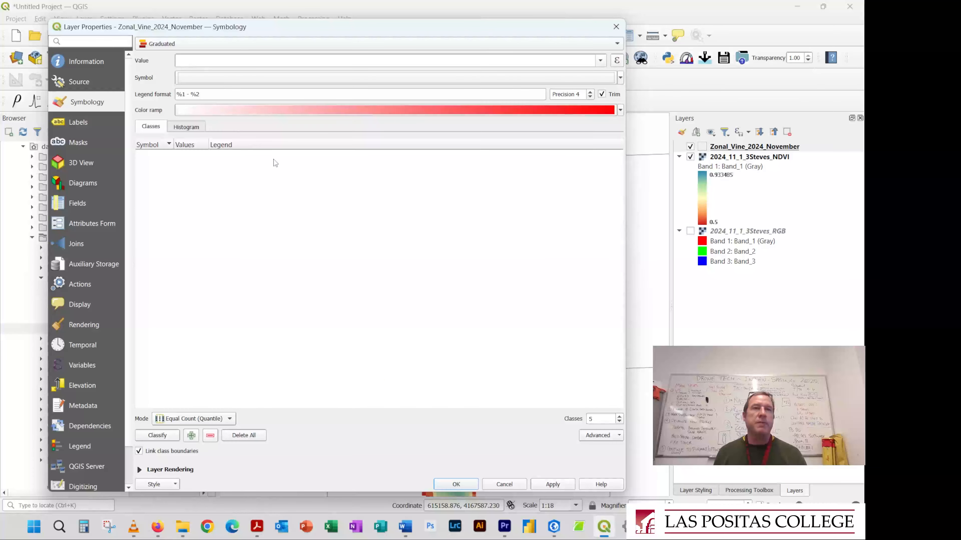
click(602, 61)
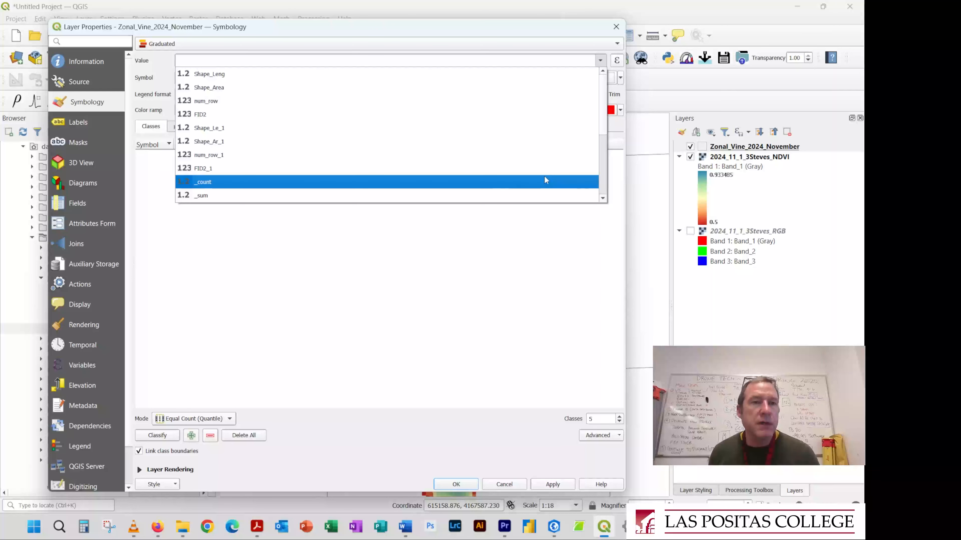
scroll(545, 177, down, 2)
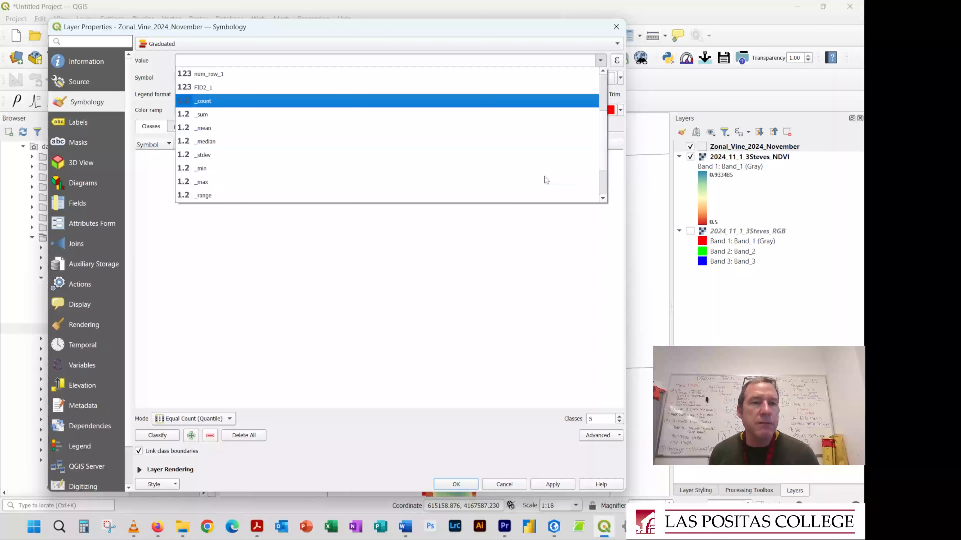
click(526, 160)
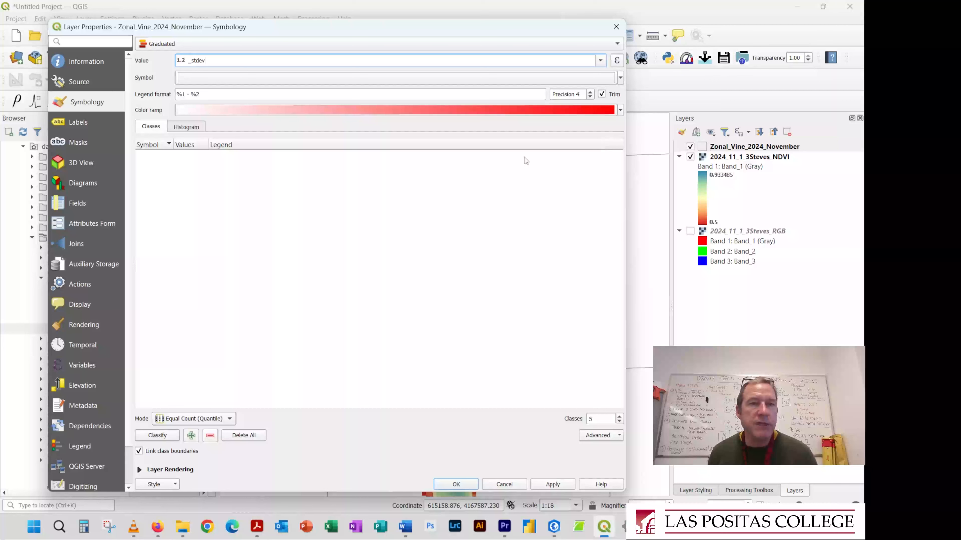
Classify the graduated grid into 30 classes with the Spectral color ramp and apply the style
click(620, 114)
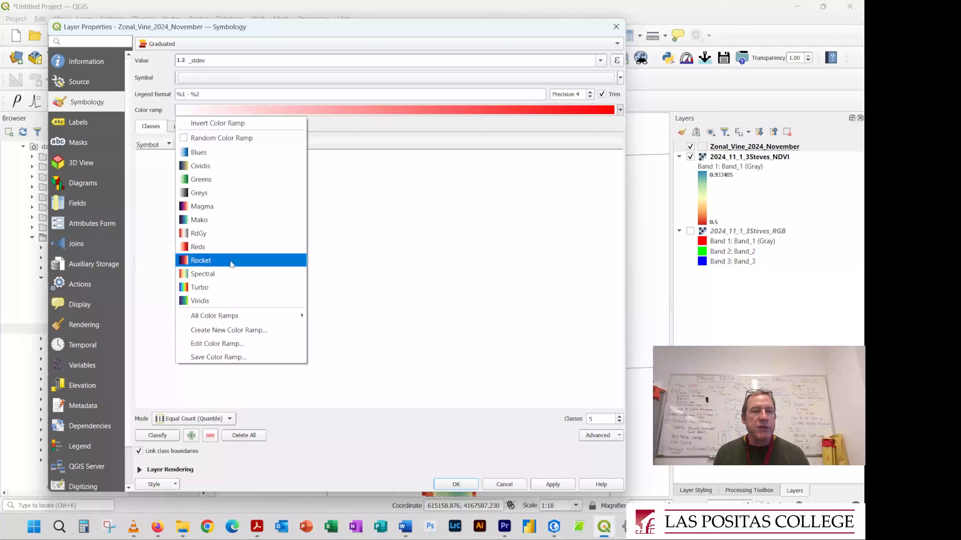
click(229, 274)
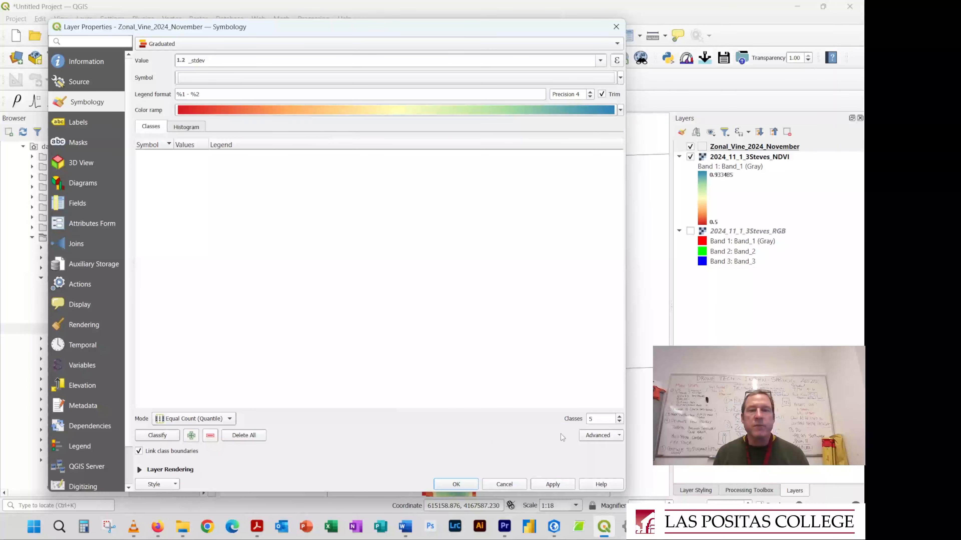
double_click(591, 419)
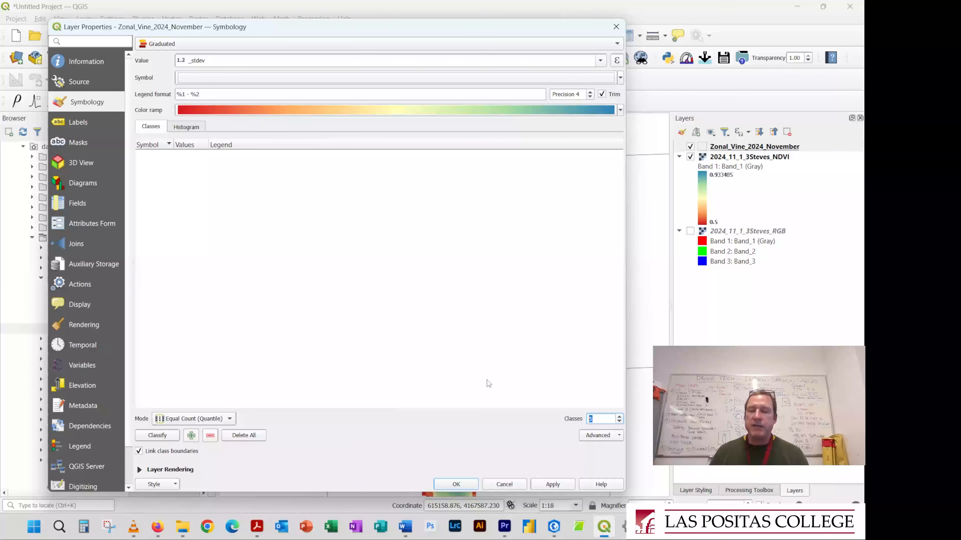
text(30)
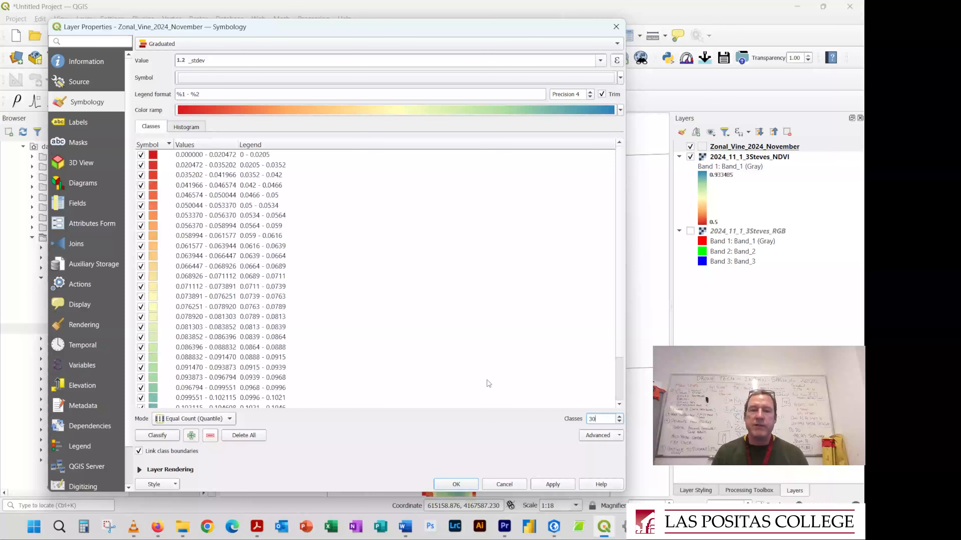
click(162, 437)
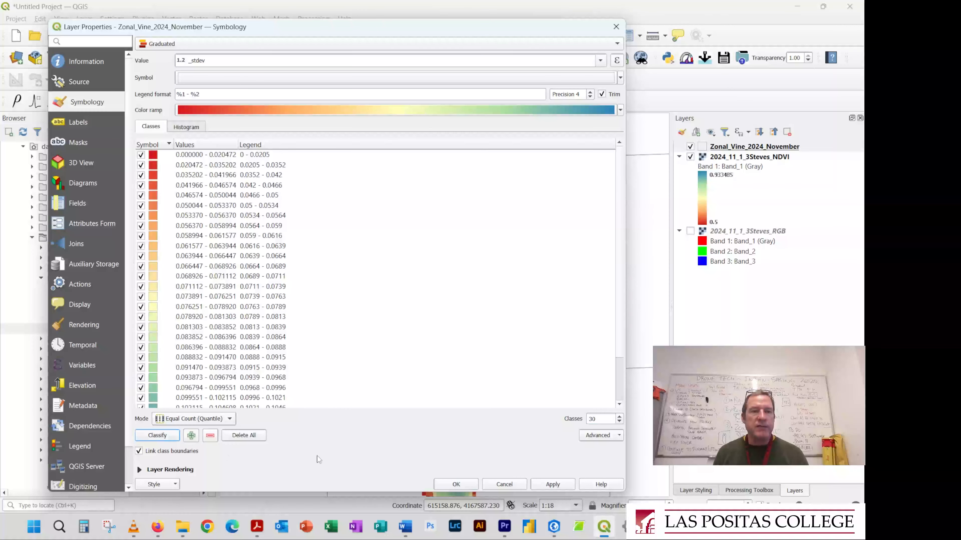
click(559, 488)
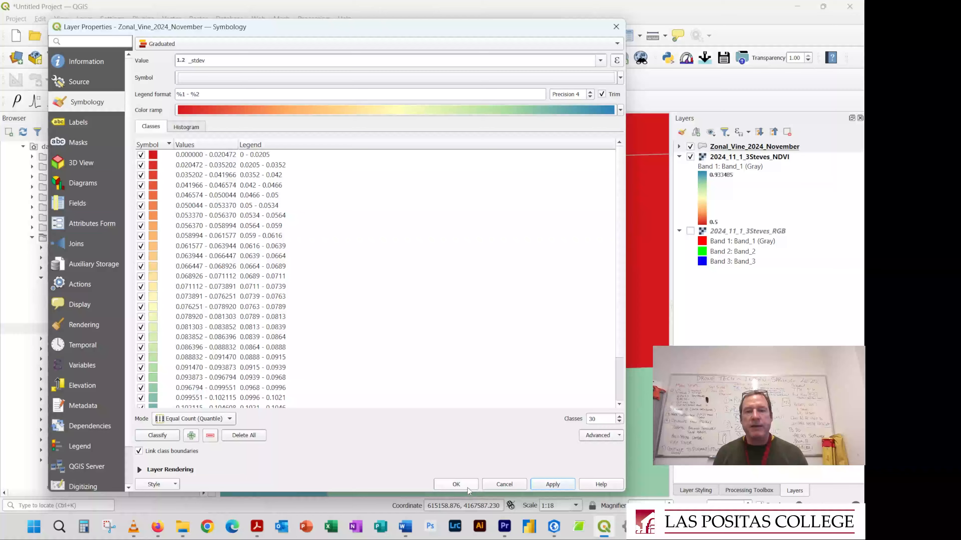
click(457, 485)
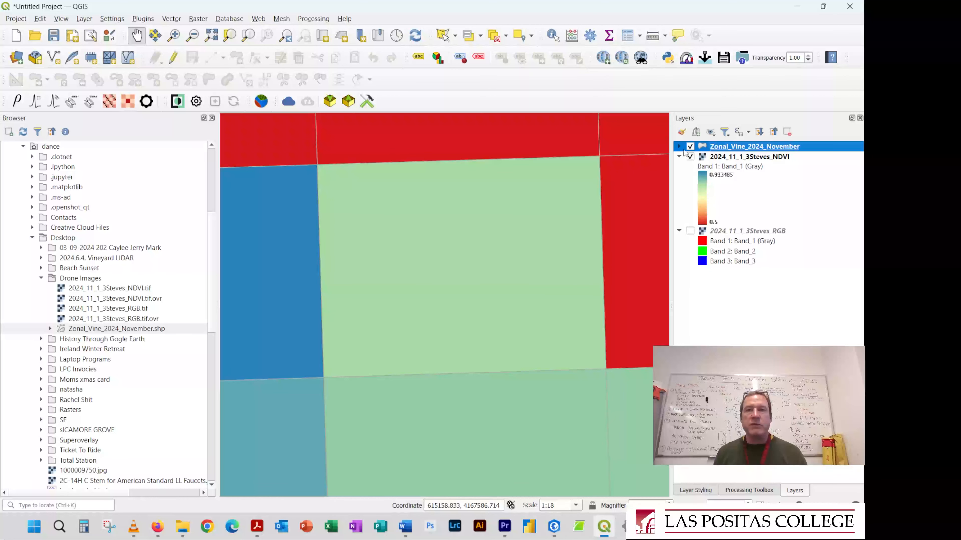
Compare the colored grid cells with the NDVI pixels beneath and examine the standard deviation pattern over the whole vineyard
click(690, 147)
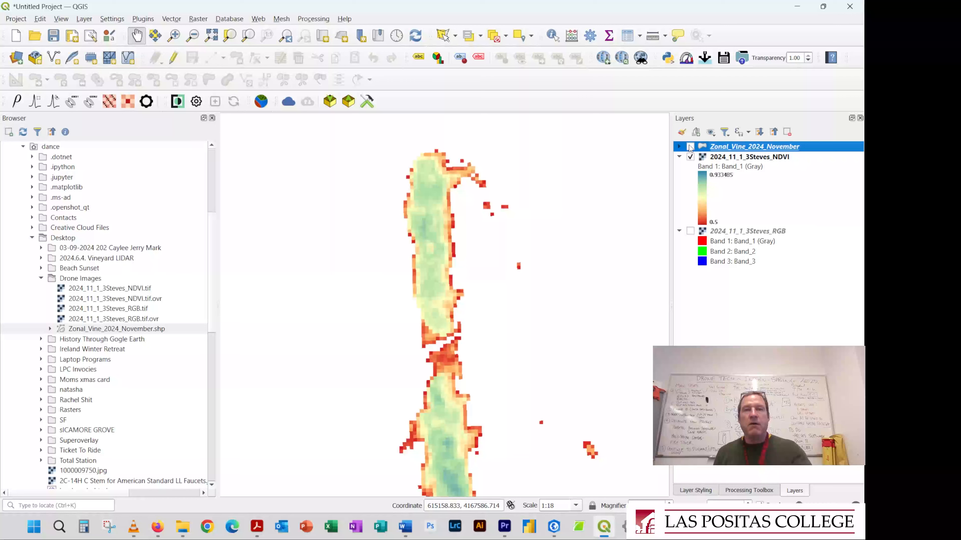
click(690, 147)
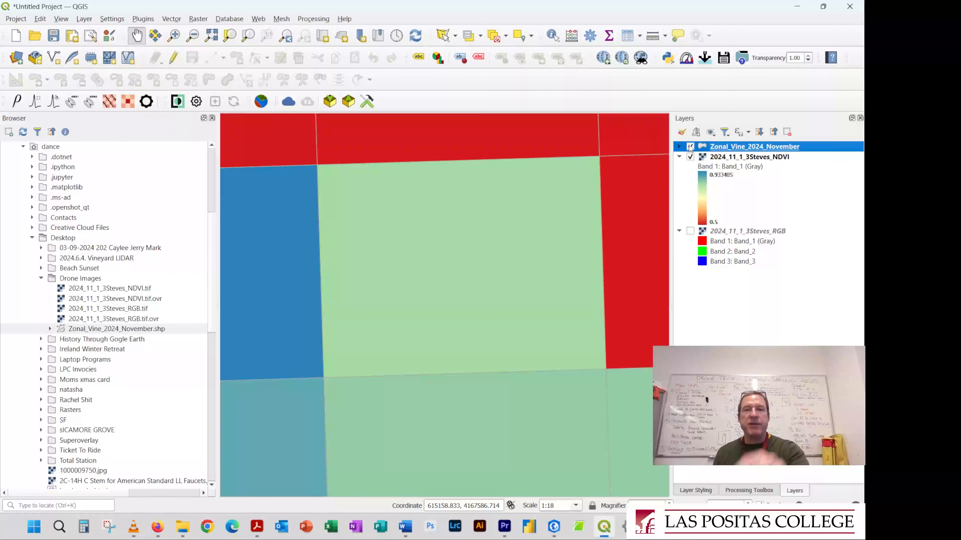
scroll(548, 248, down, 3)
scroll(548, 248, down, 4)
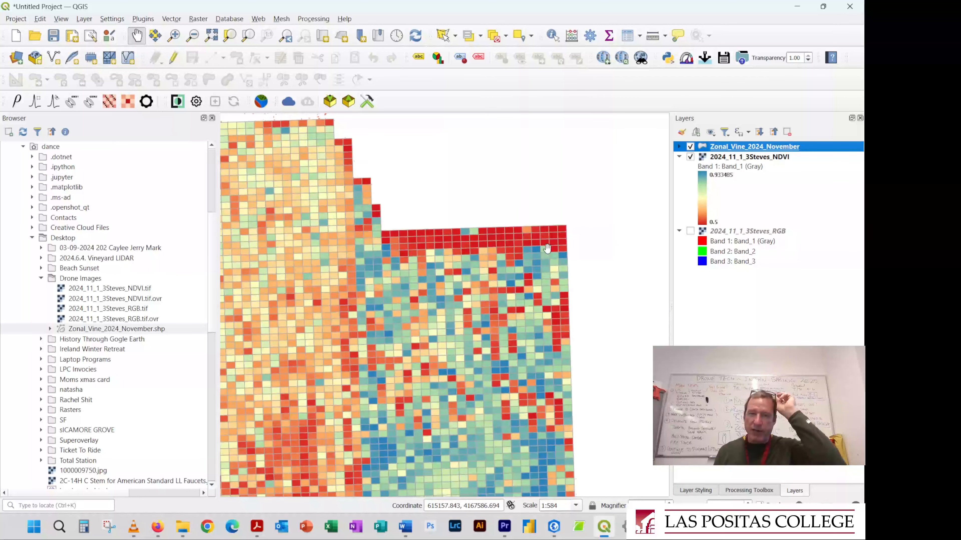
scroll(539, 249, up, 1)
drag(540, 249, 564, 202)
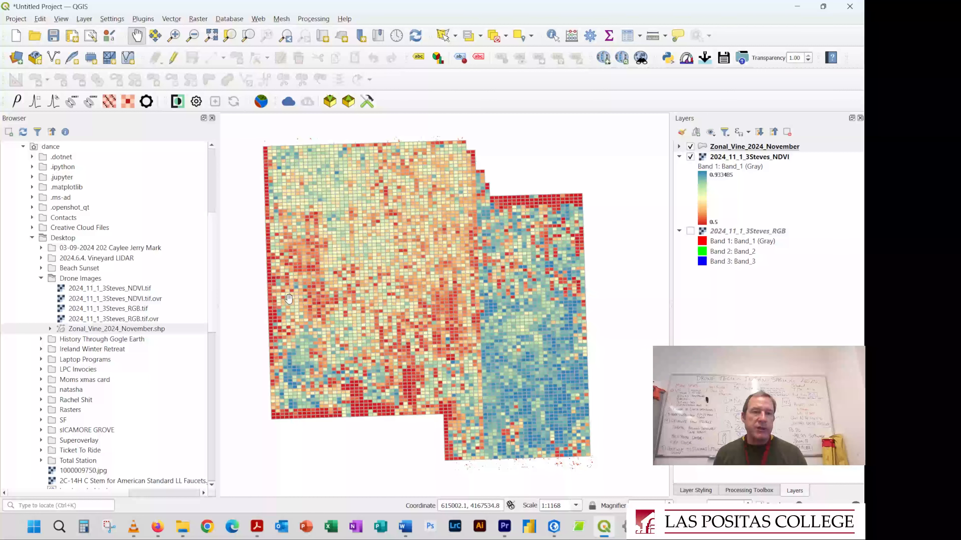
scroll(286, 306, up, 1)
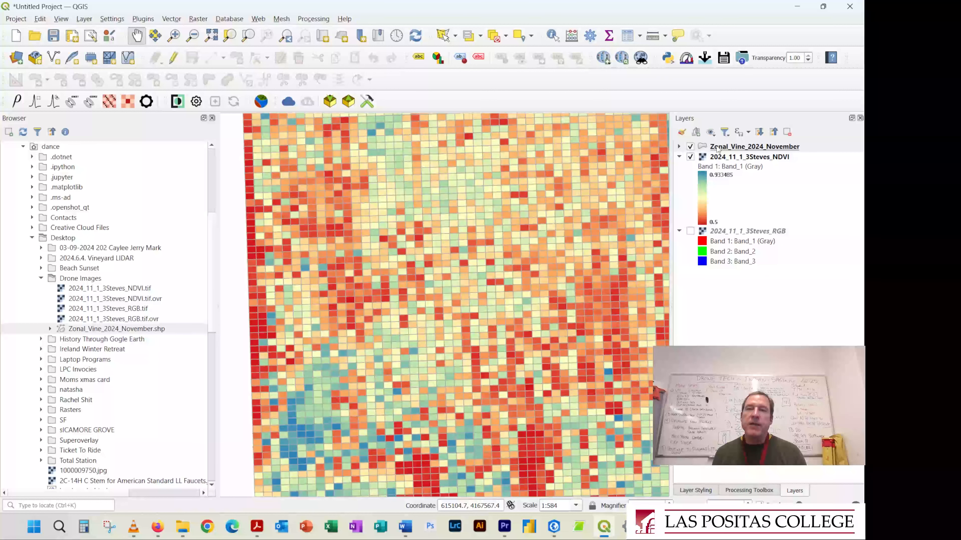
Expand the Zonal_Vine_2024_November legend and look through its class ranges
click(679, 146)
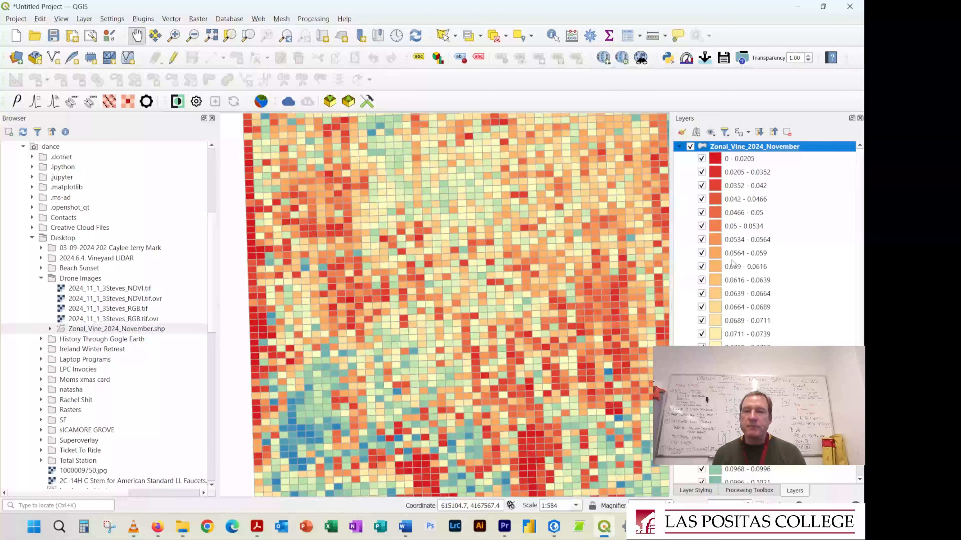
scroll(734, 265, down, 5)
scroll(749, 219, up, 5)
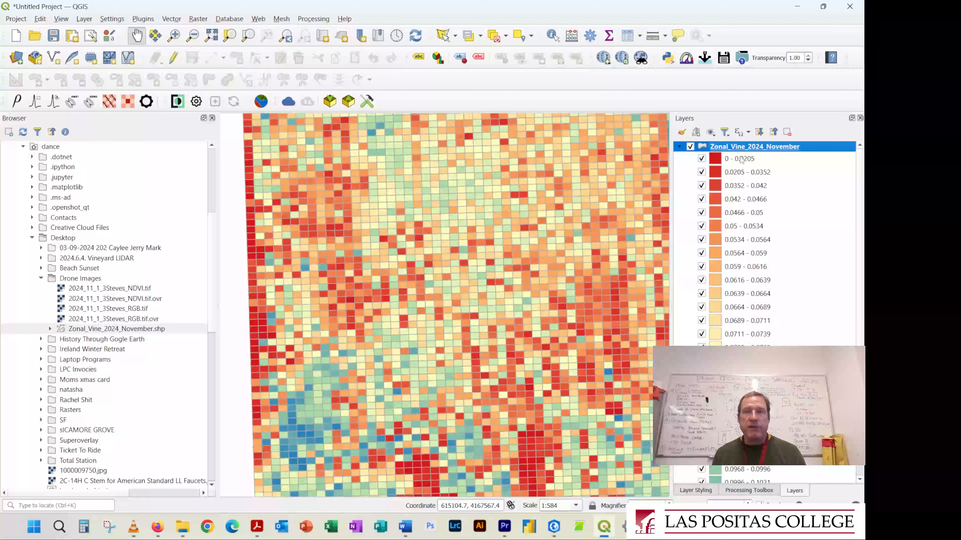
Open the Zonal_Vine_2024_November color ramp for editing and move its orange stop to a relative position of 1.7 %
double_click(733, 148)
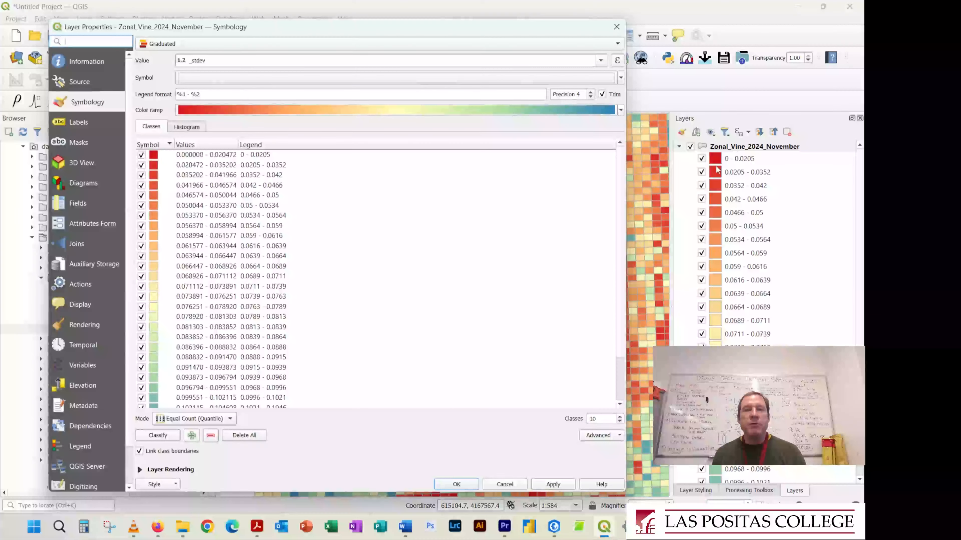
click(621, 110)
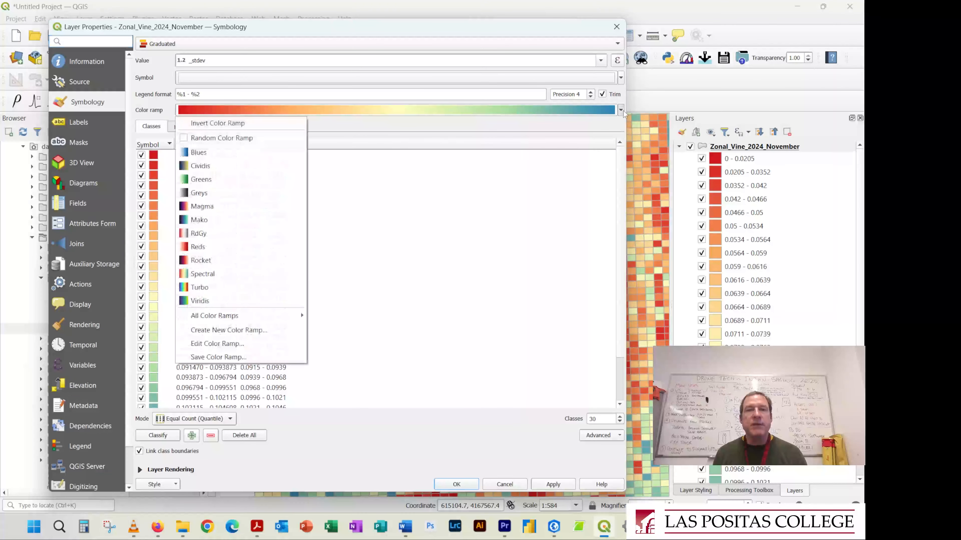
click(251, 343)
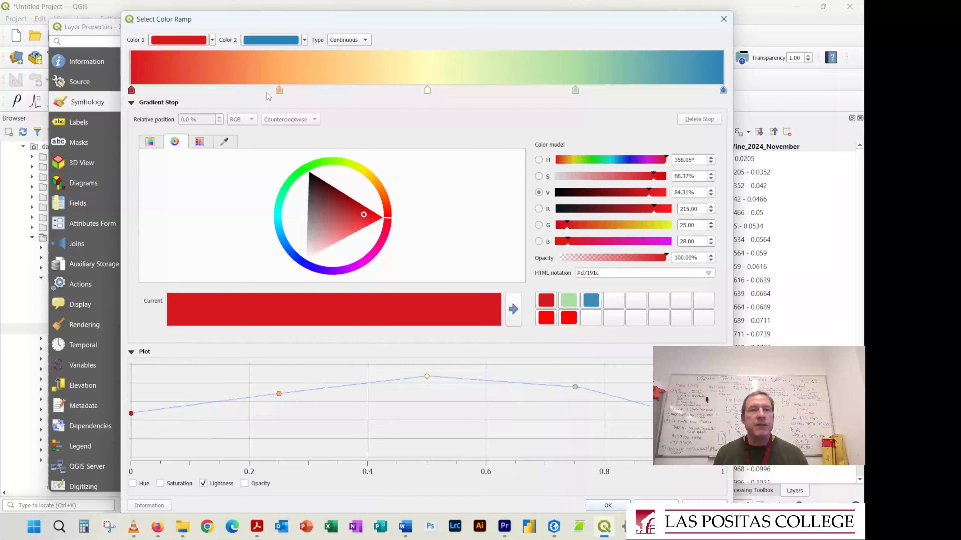
drag(279, 90, 225, 90)
drag(164, 93, 142, 94)
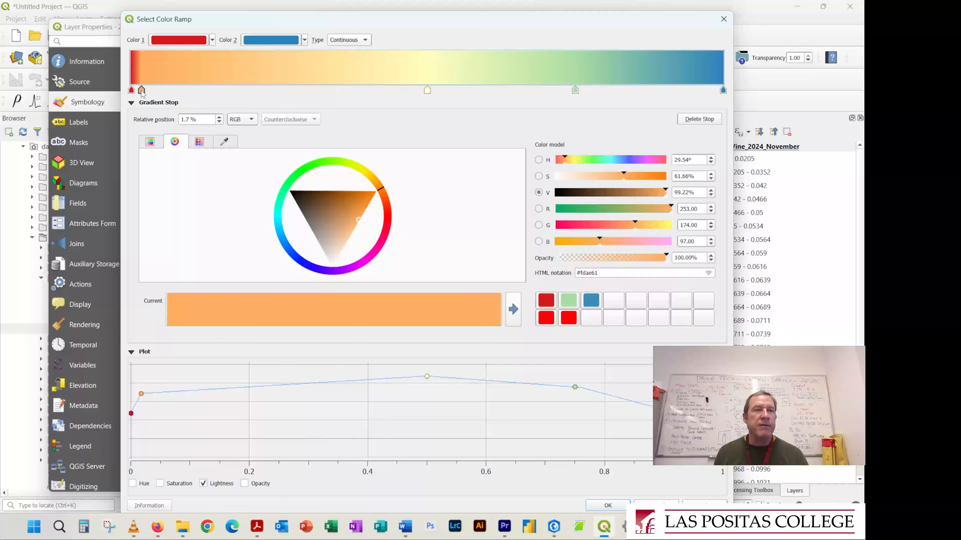
Recolor the 1.7 % stop bright red (#ff0004) and set the opacity of the ramp's start color to 0 %
click(547, 318)
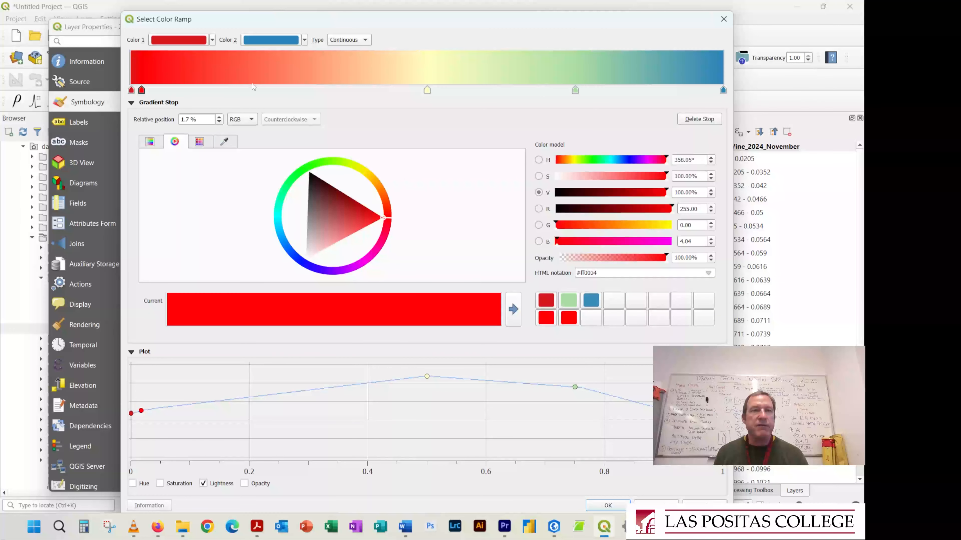
click(132, 91)
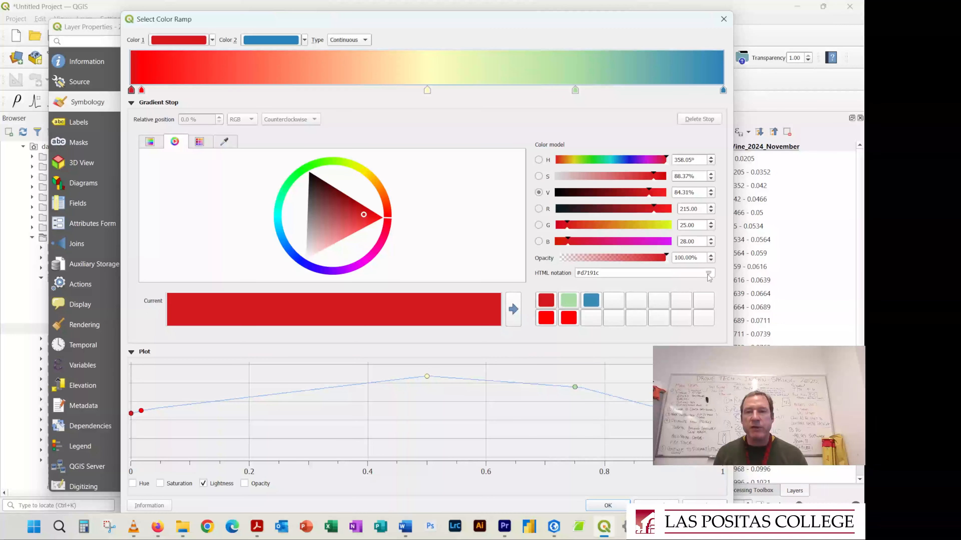
drag(669, 258, 517, 251)
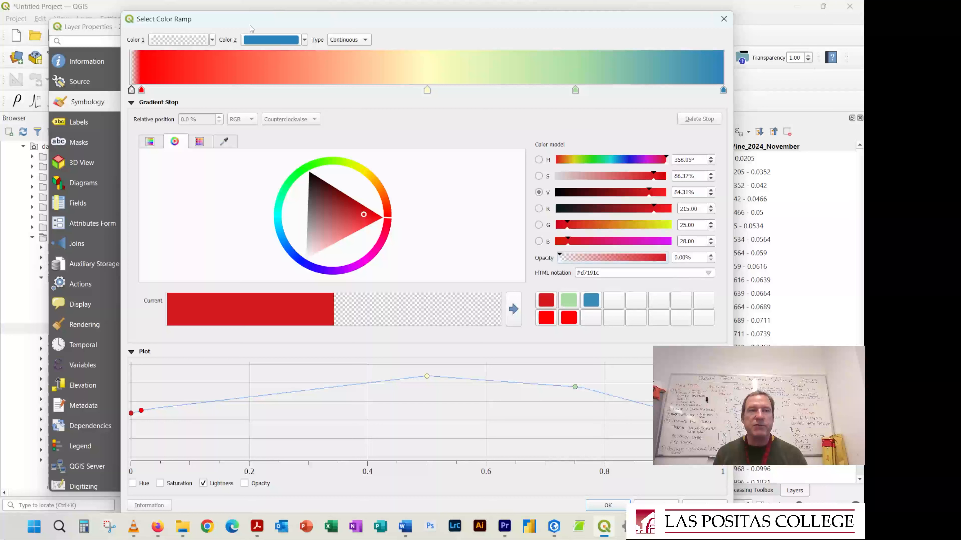
Move the yellow stop to 2.7 % and the green stop to 9.0 %, and apply the edited ramp to the grid
drag(427, 90, 147, 91)
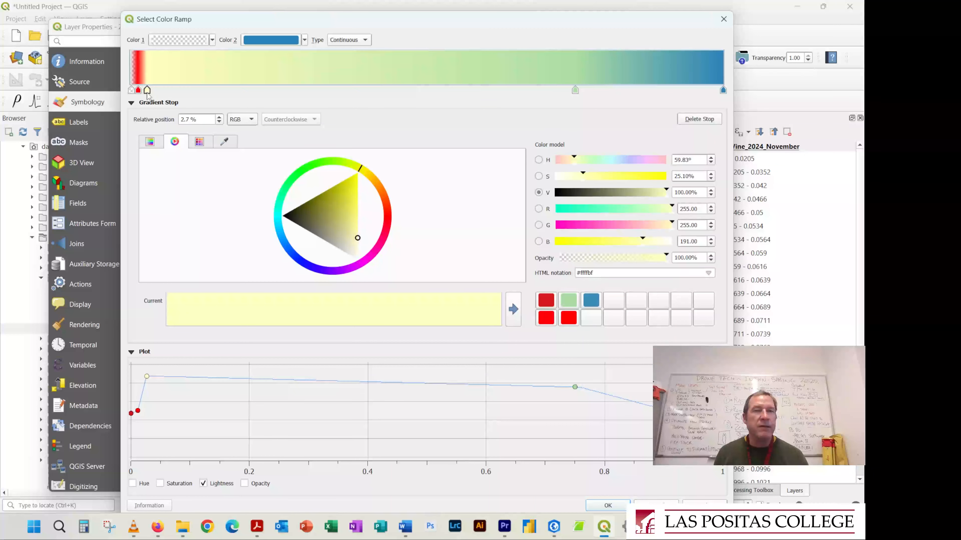
drag(574, 90, 185, 94)
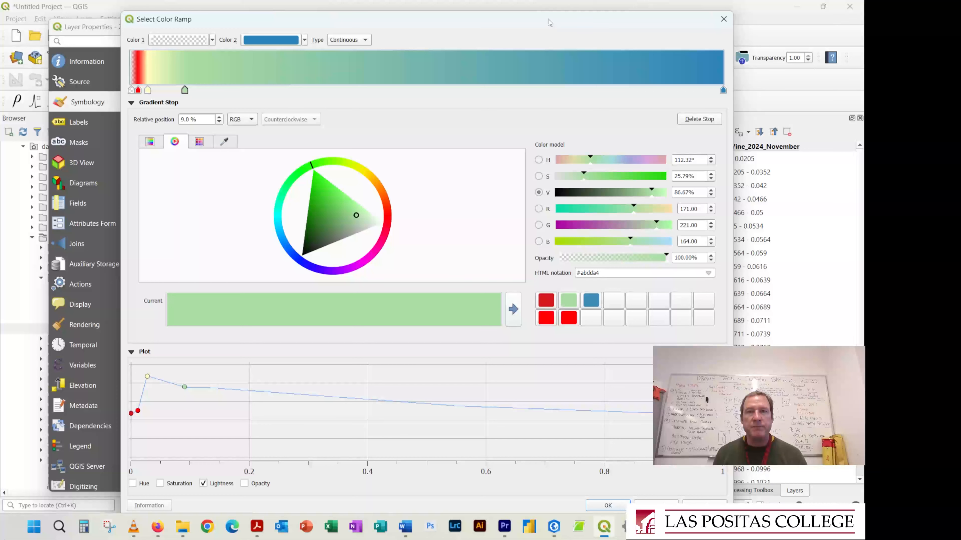
mouse_move(542, 11)
mouse_down()
mouse_move(541, 49)
mouse_move(547, 25)
mouse_up()
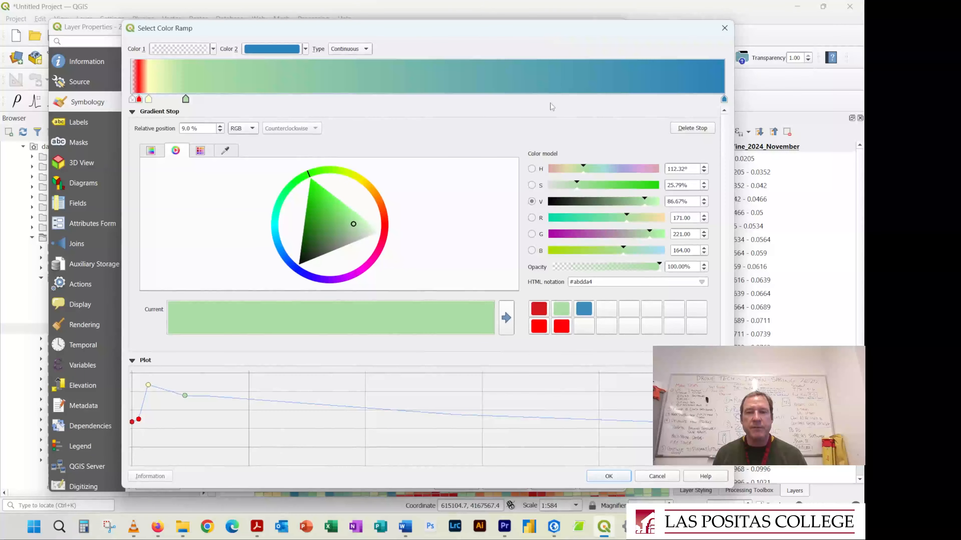
click(608, 476)
click(553, 485)
click(456, 484)
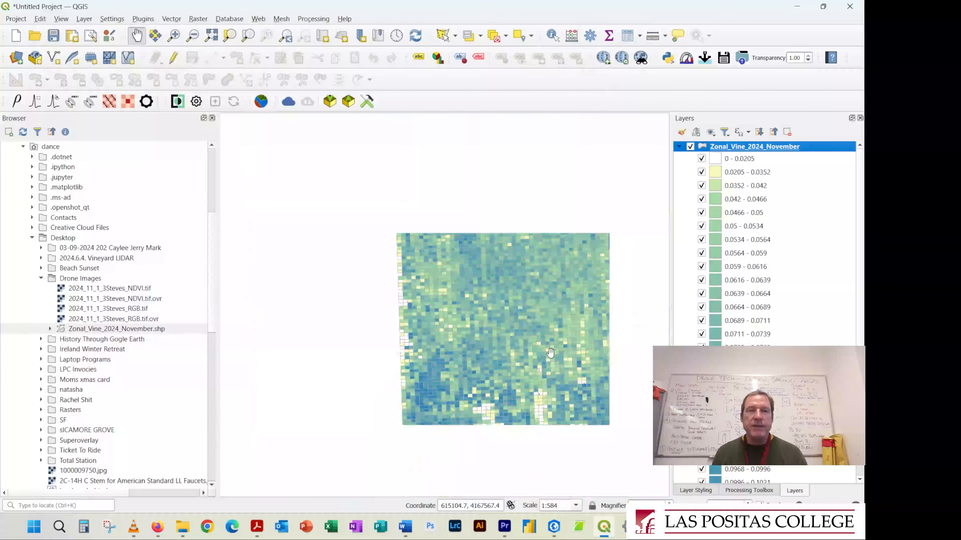
Shift the grid ramp's red and yellow stops slightly toward the blue end, move the green stop to 18.1 %, and apply the style
scroll(550, 353, down, 1)
drag(605, 355, 493, 323)
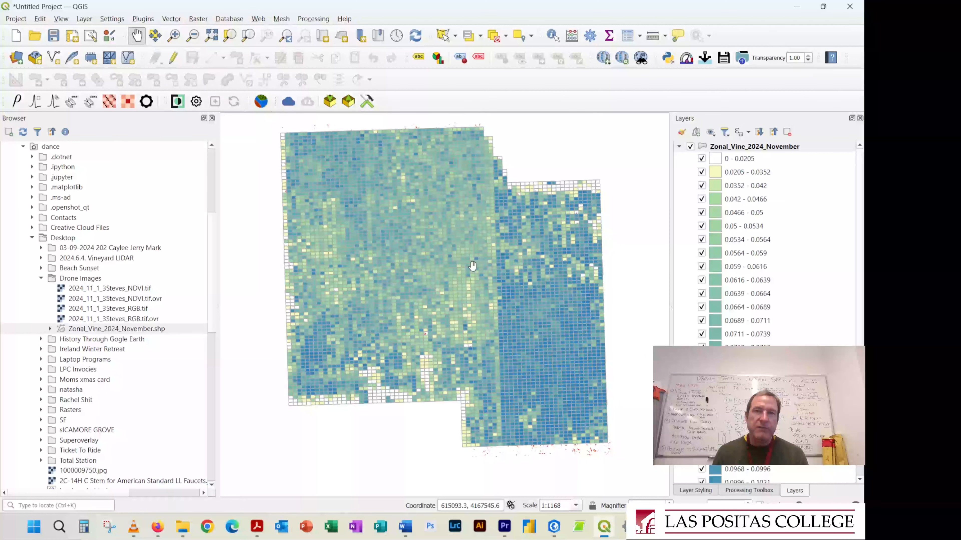
click(799, 152)
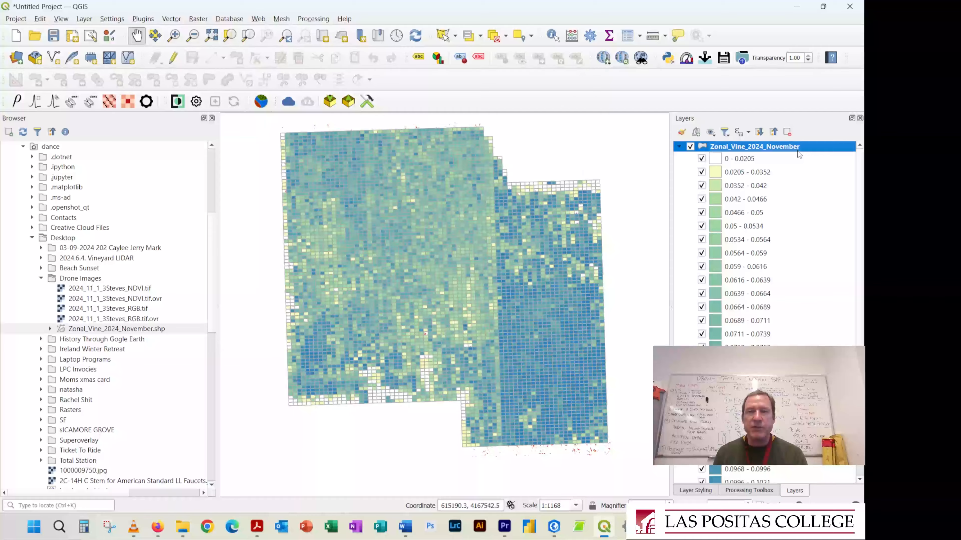
double_click(799, 153)
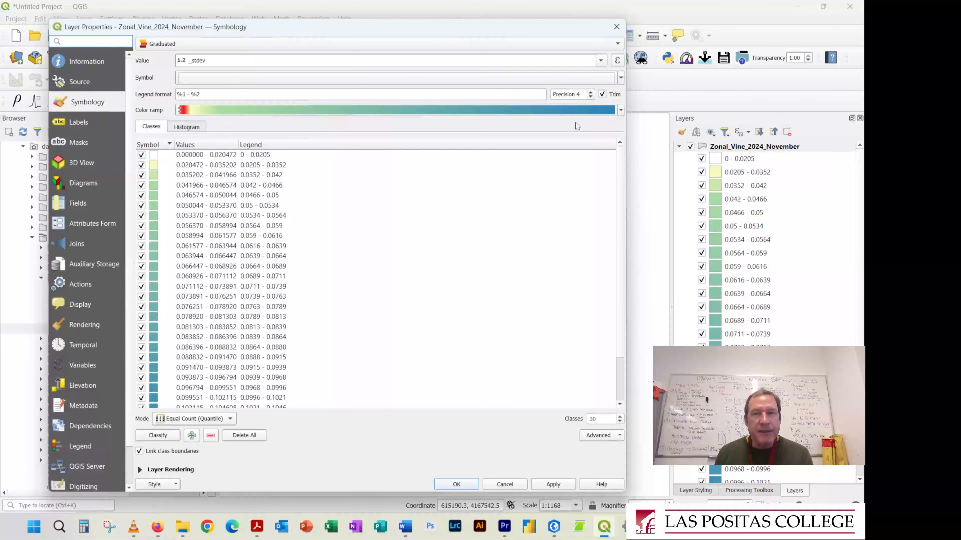
click(621, 110)
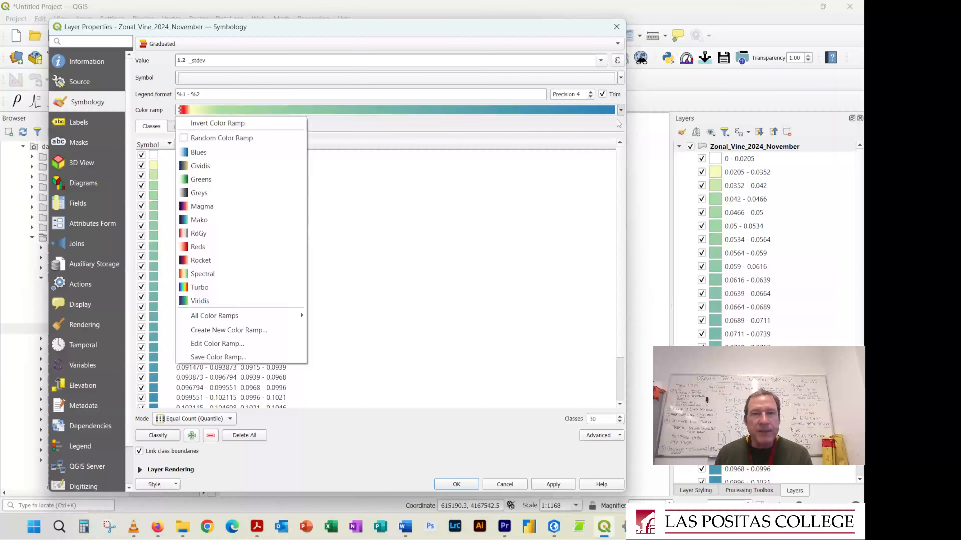
click(255, 343)
click(153, 99)
drag(152, 99, 241, 104)
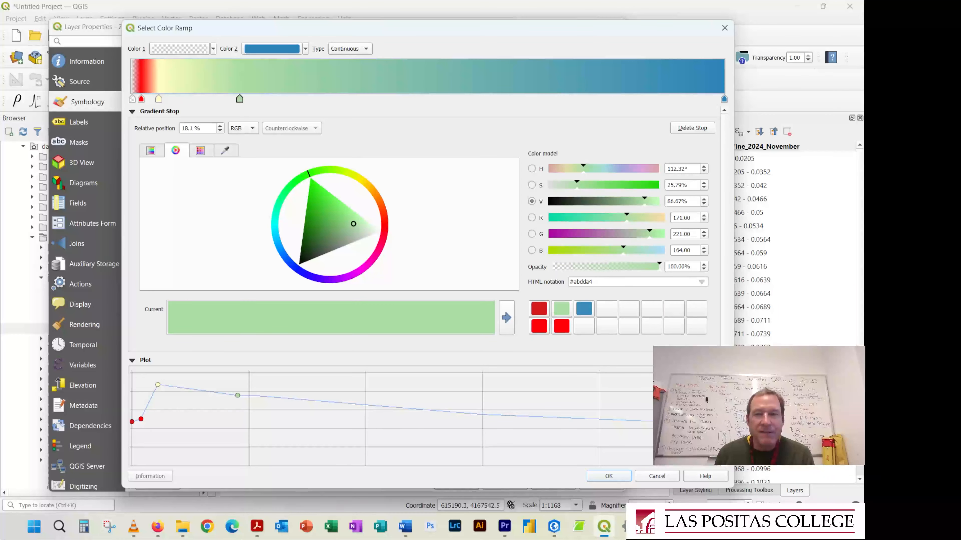
click(608, 476)
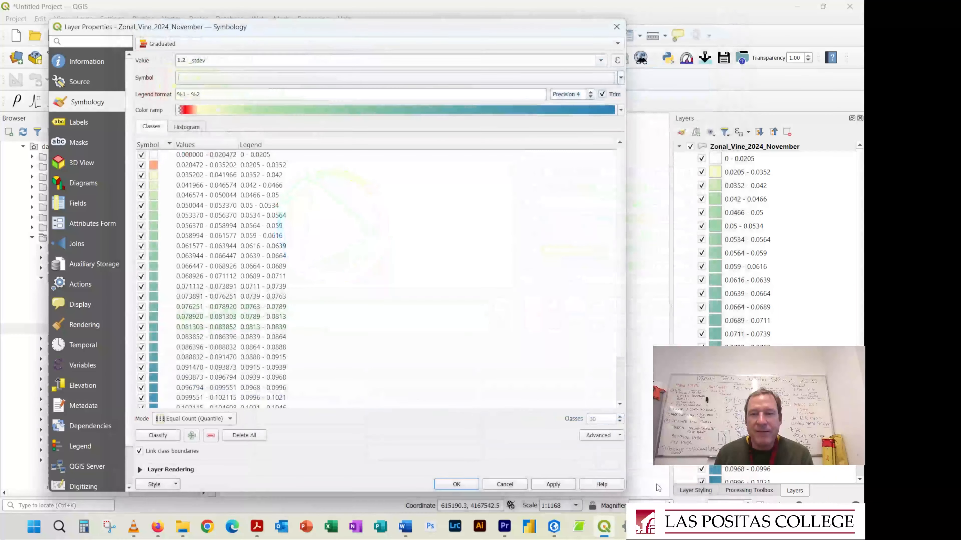
click(553, 485)
click(457, 485)
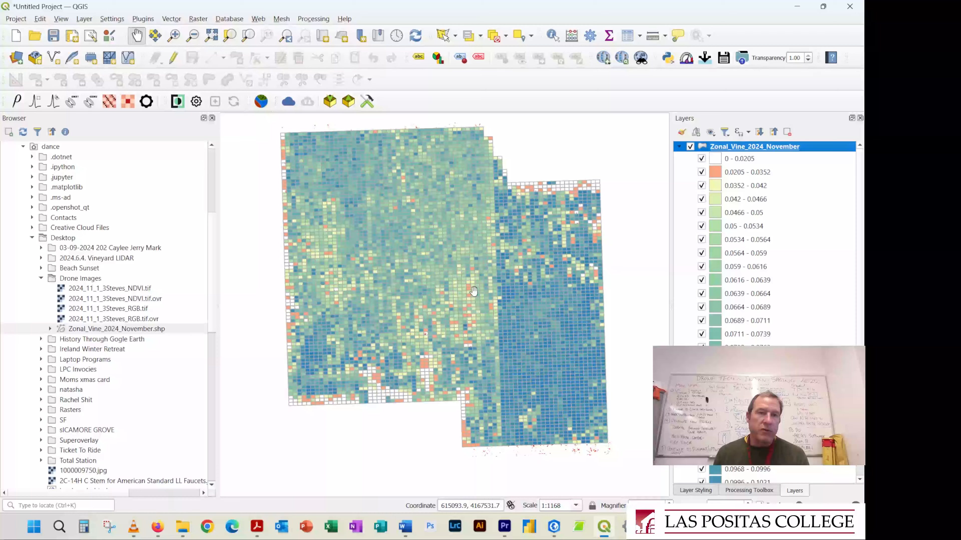
Examine the white and orange low standard deviation cells up close and their distribution across the whole vineyard
scroll(411, 204, up, 2)
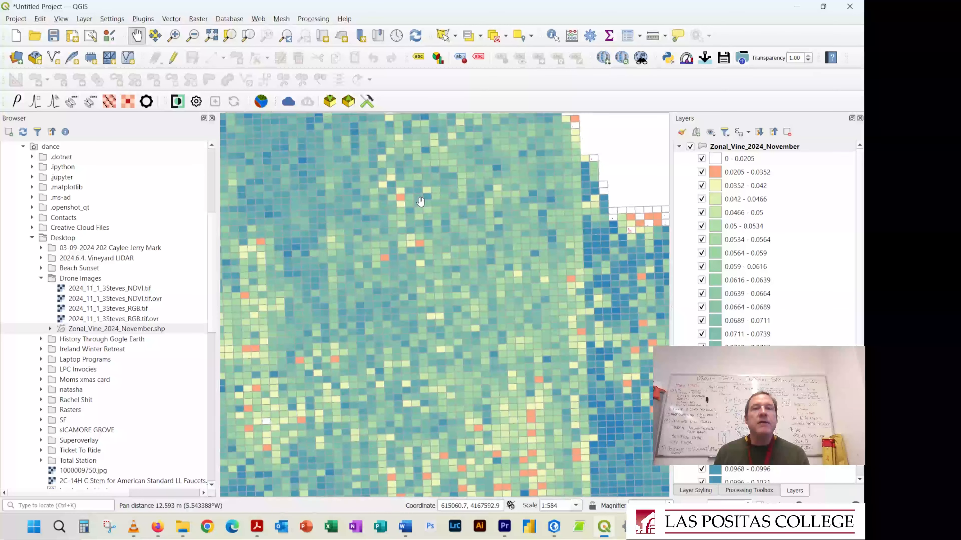
drag(419, 205, 496, 270)
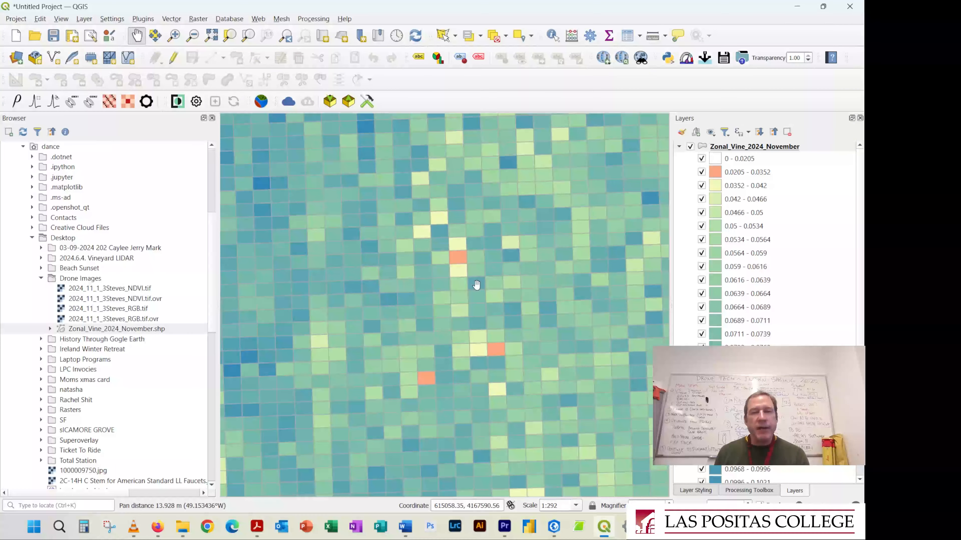
scroll(506, 334, down, 1)
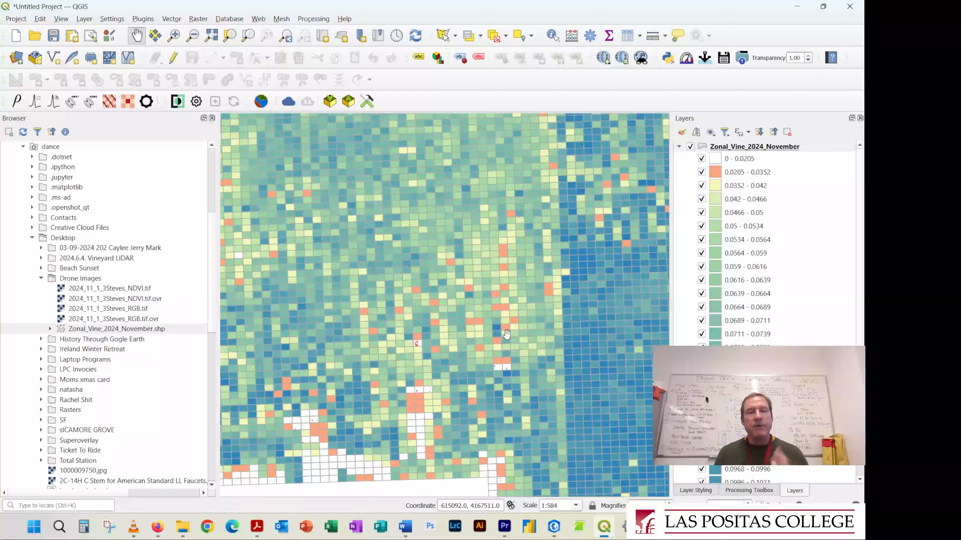
drag(426, 381, 470, 355)
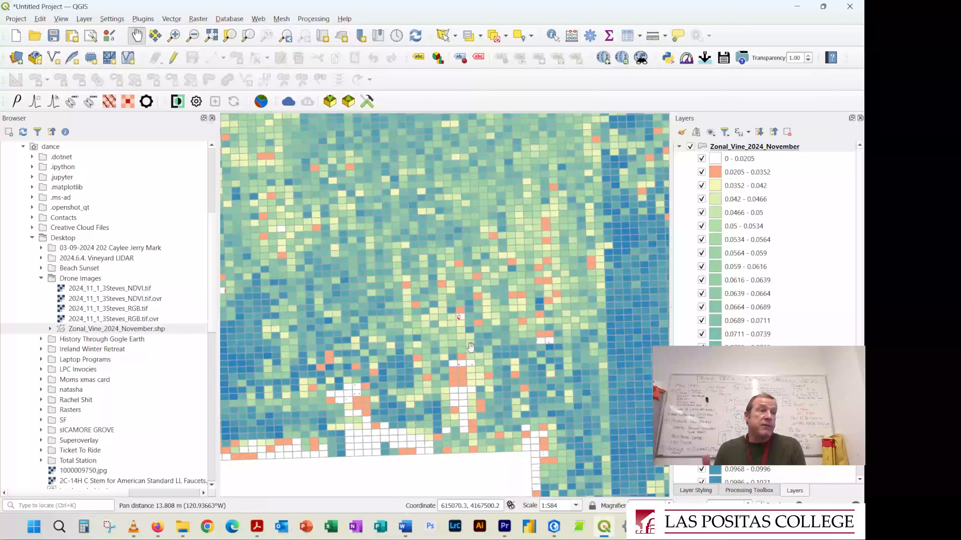
scroll(470, 347, down, 1)
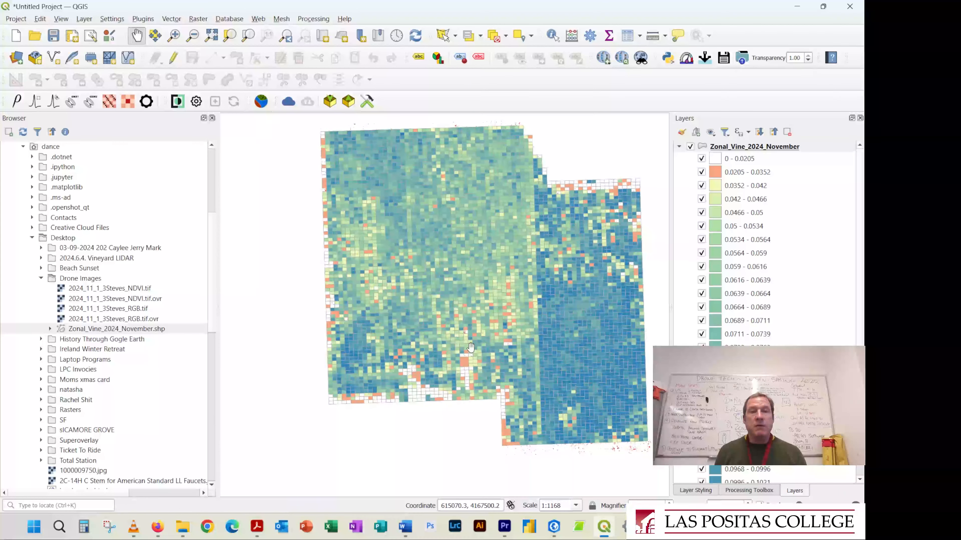
drag(459, 331, 382, 330)
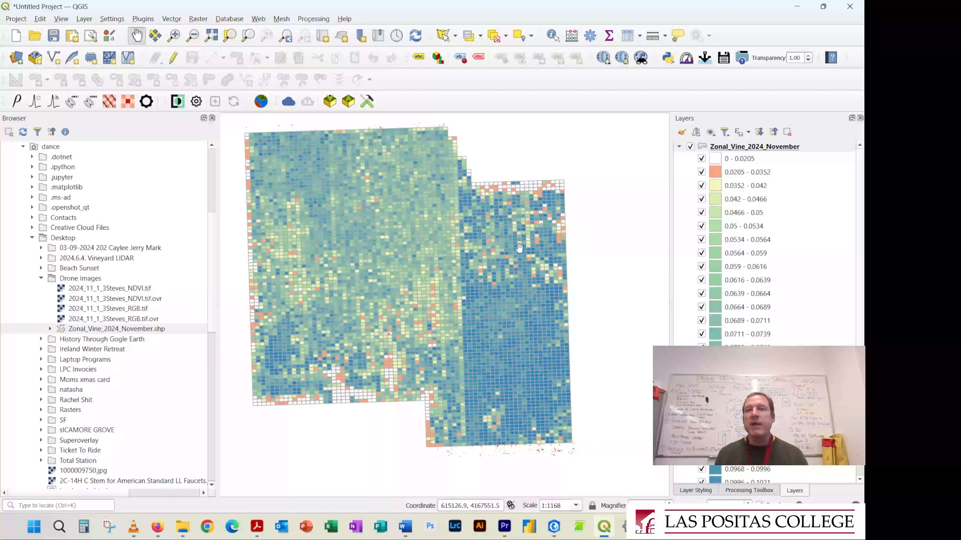
Restyle the Zonal_Vine_2024_November grid with graduated classes based on a different statistic field instead of _stdev
click(732, 148)
double_click(733, 148)
drag(398, 354, 426, 372)
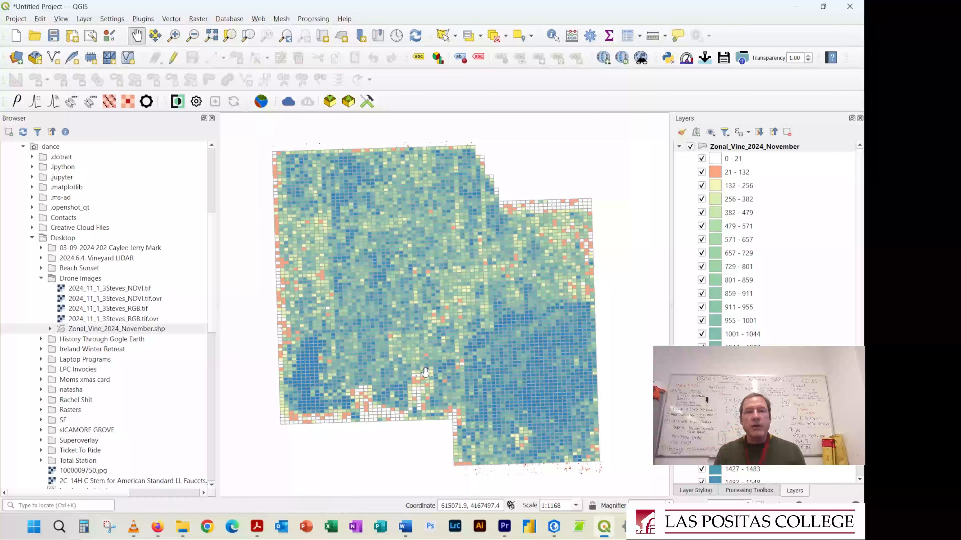
Examine the high and low cell clusters of the restyled grid, both along its western side and over the whole vineyard
scroll(328, 283, up, 1)
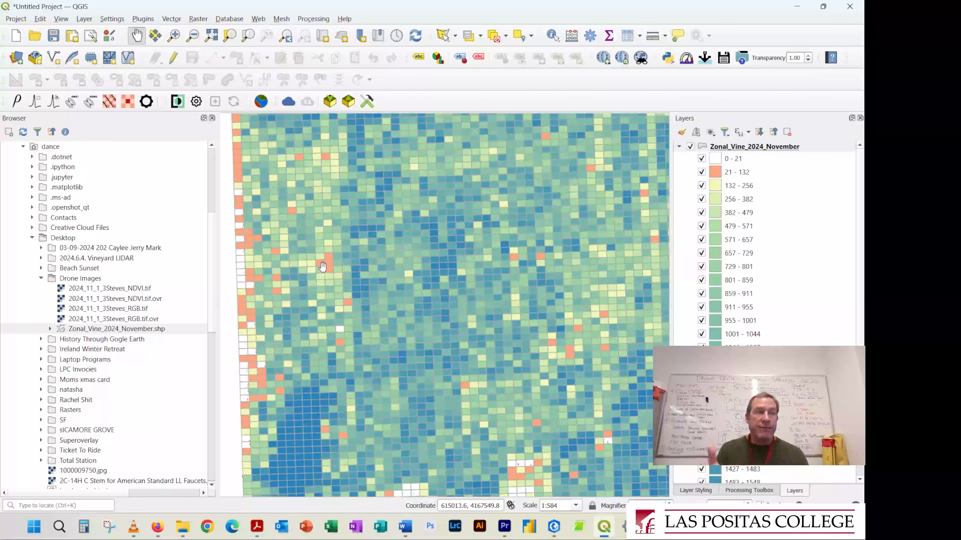
drag(356, 356, 328, 228)
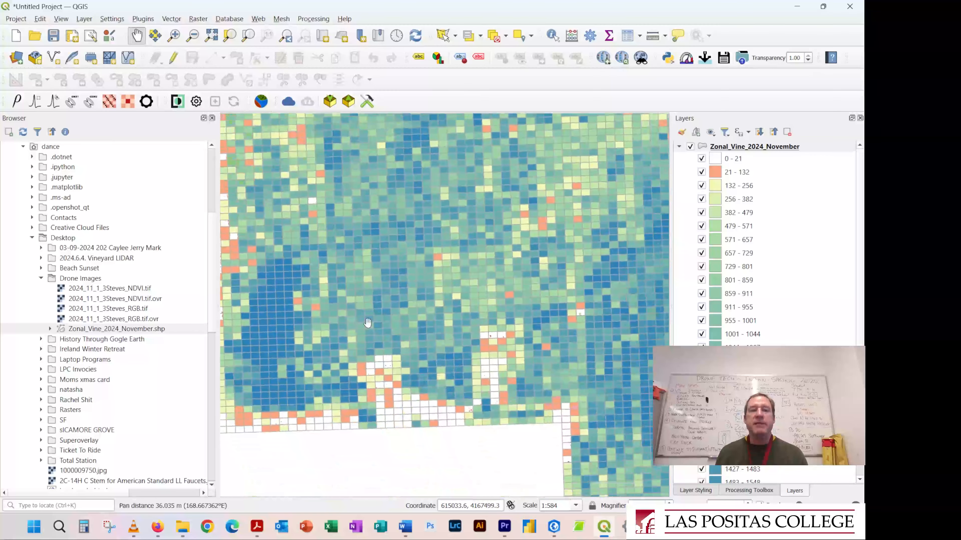
drag(239, 191, 288, 231)
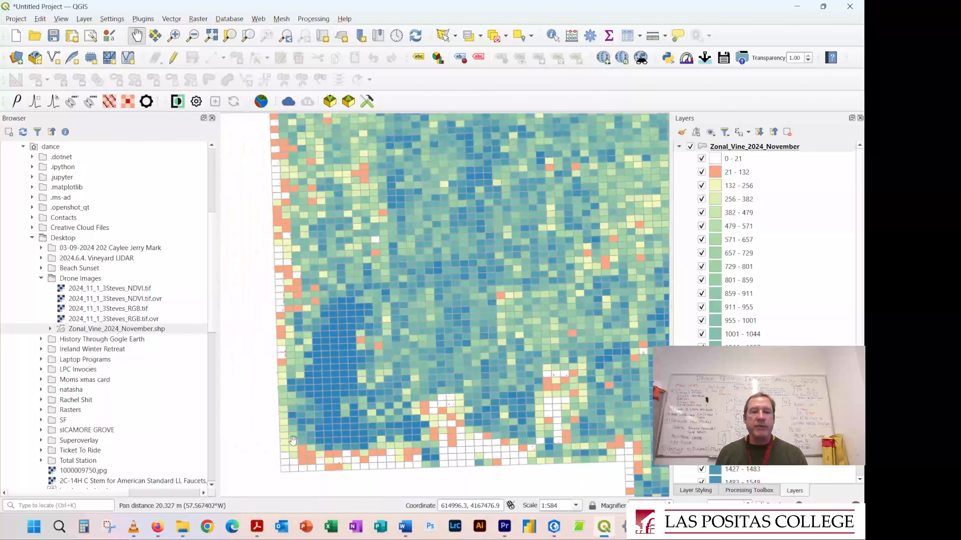
drag(385, 285, 371, 320)
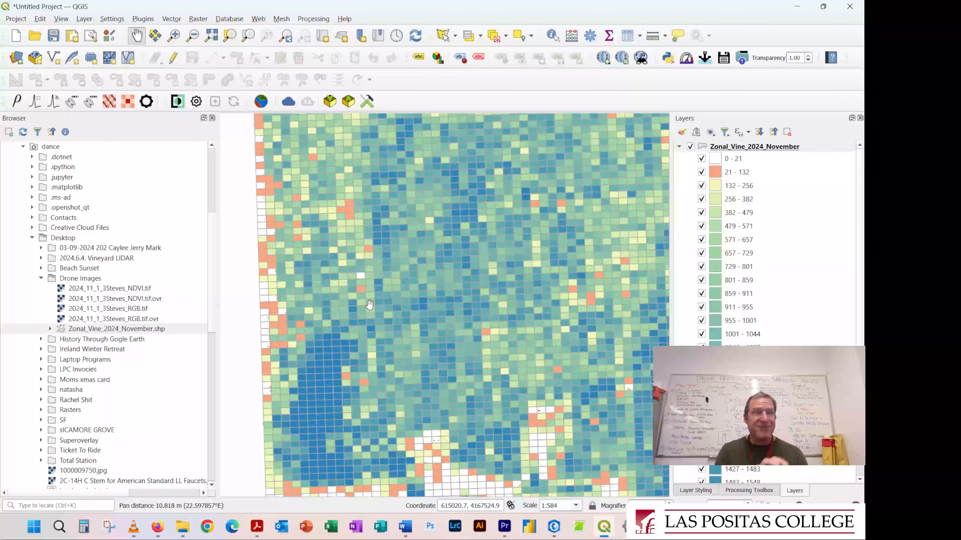
scroll(374, 305, down, 1)
drag(480, 315, 465, 309)
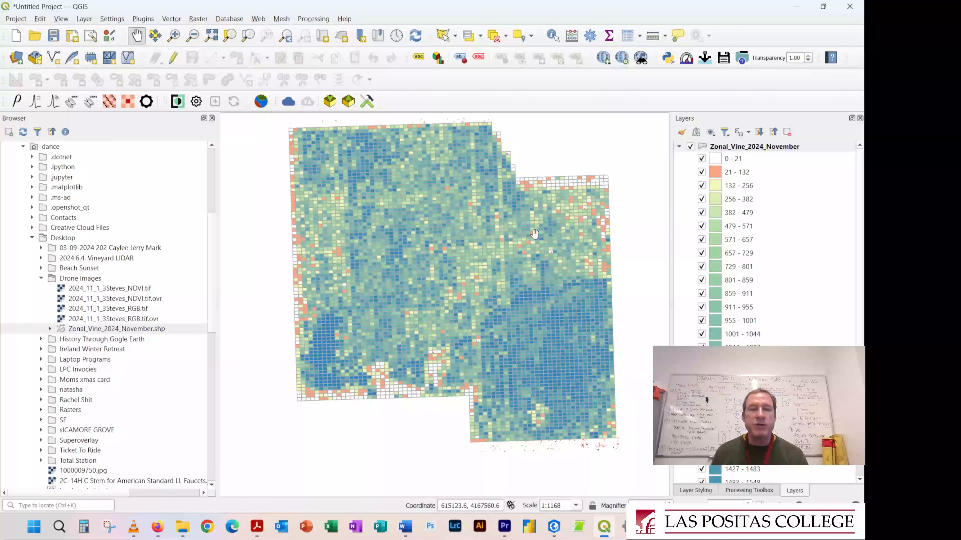
scroll(114, 367, down, 6)
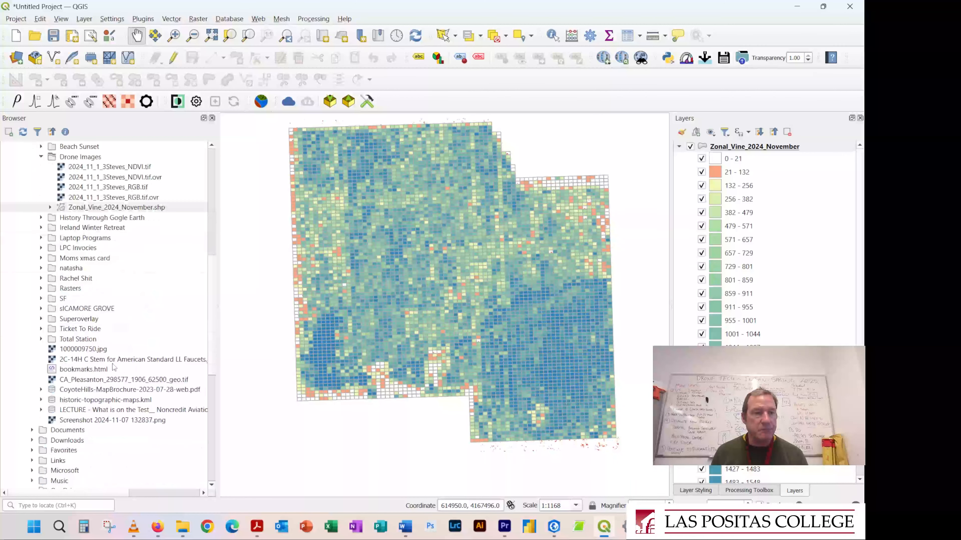